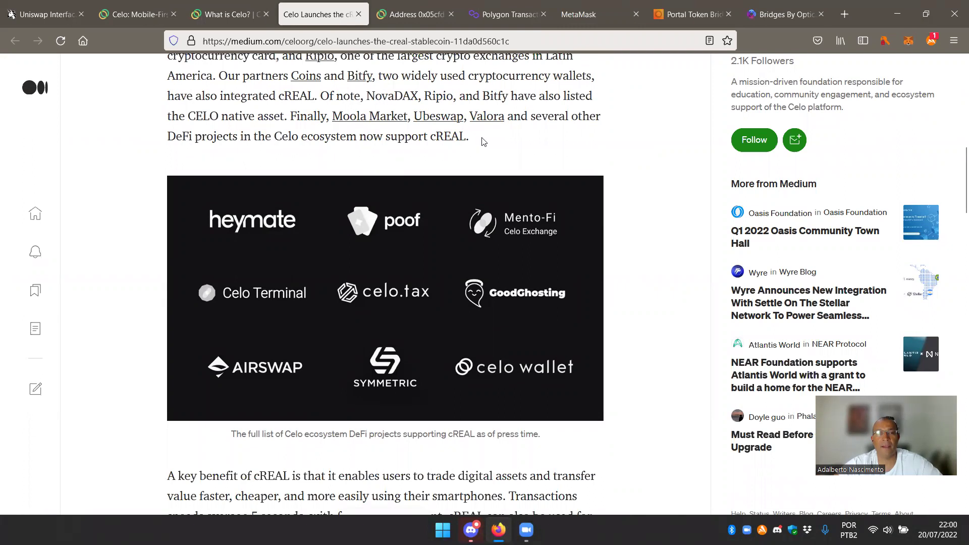
Close the Medium article about cREAL and the Celoscan address page.
{"action": "scroll", "coordinate": [470, 161], "scroll_direction": "down", "scroll_amount": 5}
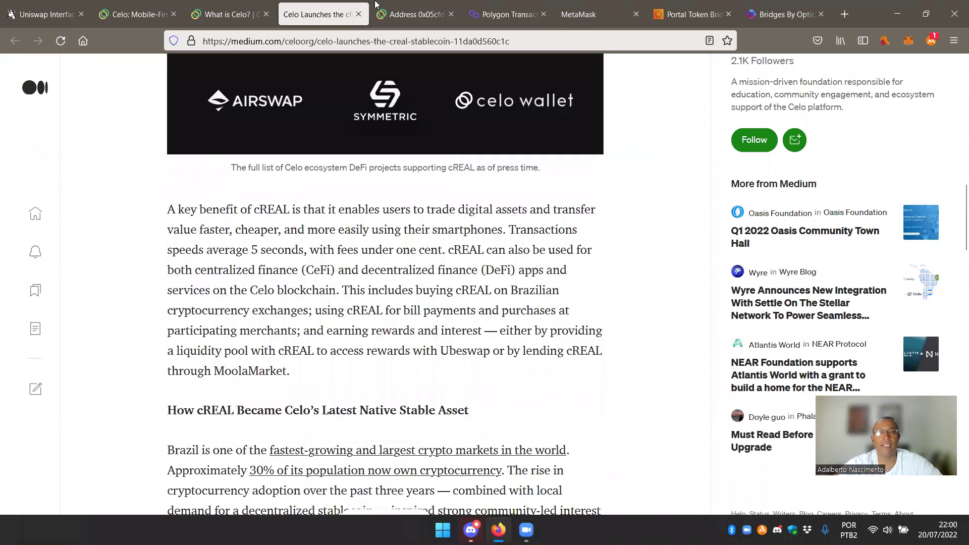
{"action": "scroll", "coordinate": [469, 161], "scroll_direction": "up", "scroll_amount": 6}
{"action": "left_click", "coordinate": [358, 14]}
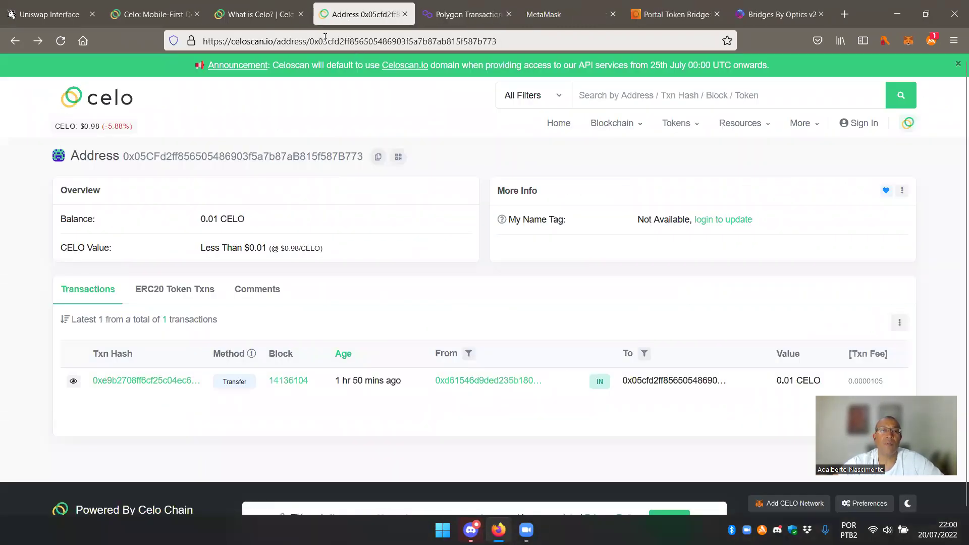
{"action": "left_click", "coordinate": [405, 14]}
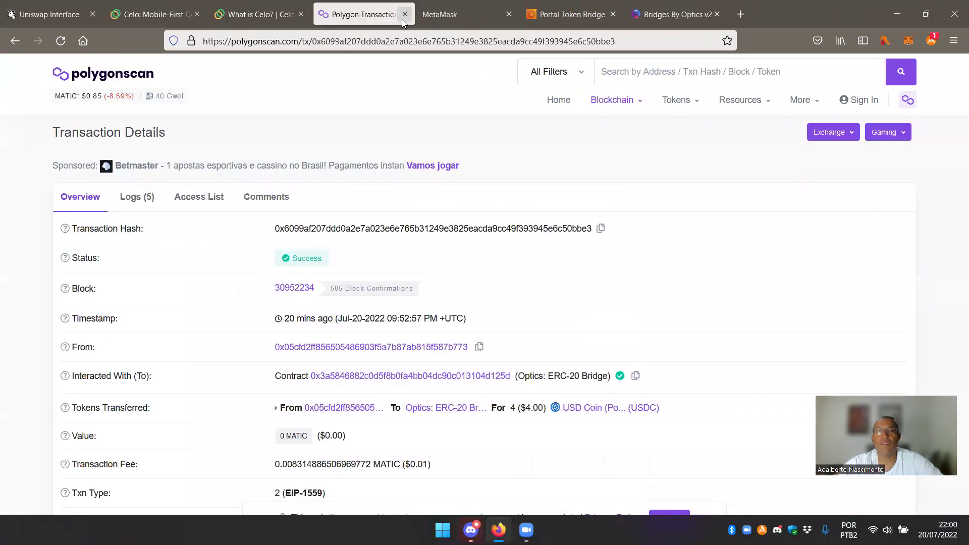
Open the Celo token bridge from the Uniswap swap page.
{"action": "left_click", "coordinate": [454, 16]}
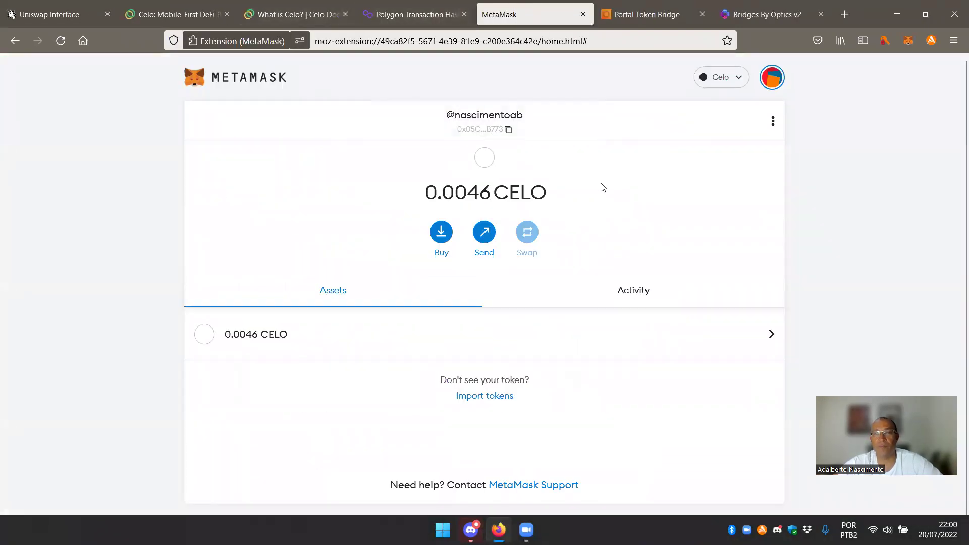
{"action": "left_click", "coordinate": [45, 18]}
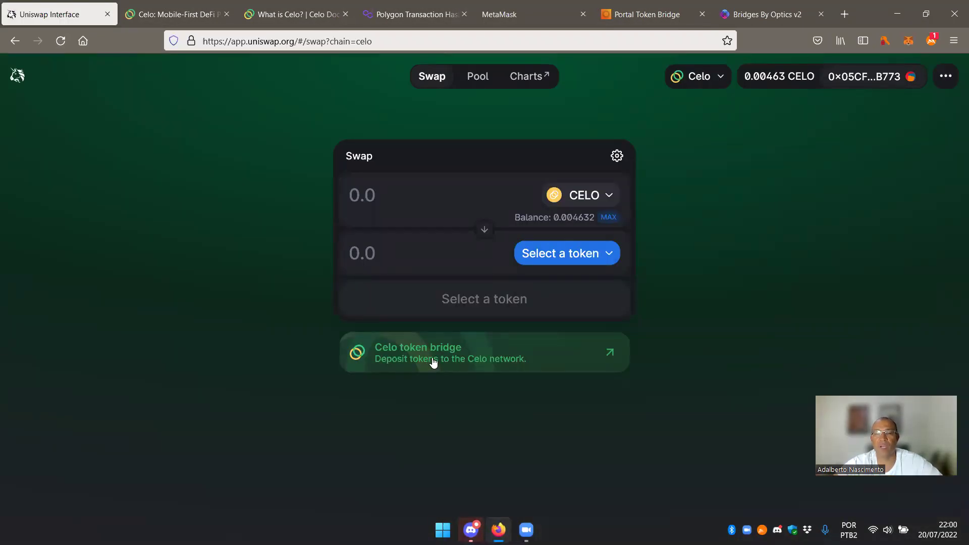
{"action": "left_click", "coordinate": [433, 361]}
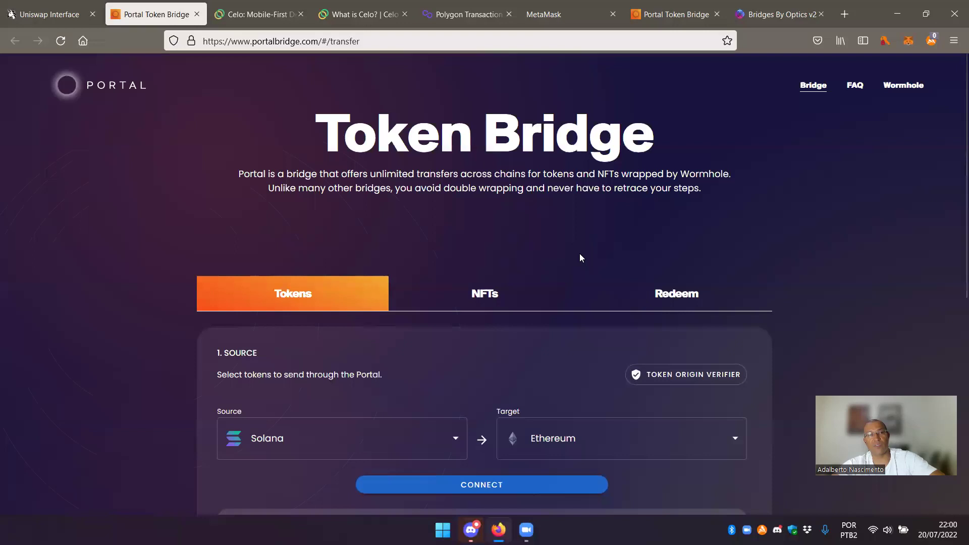
Look through the source and target networks offered by the Portal token bridge.
{"action": "scroll", "coordinate": [576, 252], "scroll_direction": "down", "scroll_amount": 3}
{"action": "left_click", "coordinate": [428, 310]}
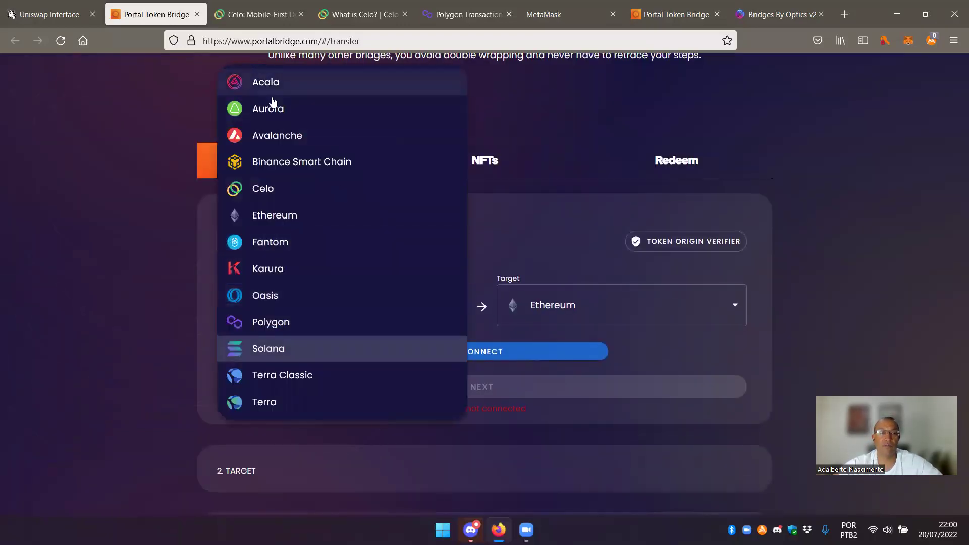
{"action": "left_click", "coordinate": [591, 303]}
{"action": "left_click", "coordinate": [612, 305]}
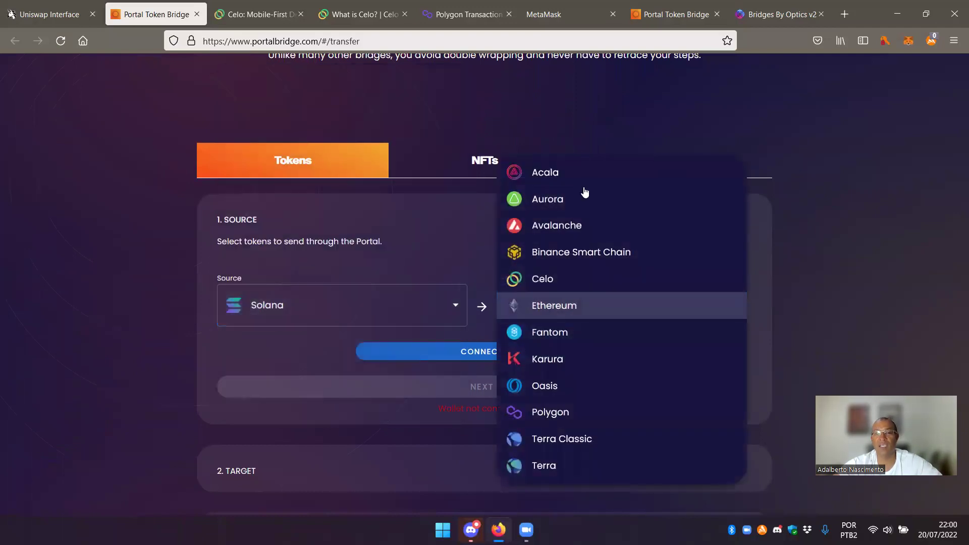
Set the bridge's source network to Celo and review the target networks, keeping Ethereum as the target.
{"action": "left_click", "coordinate": [392, 308]}
{"action": "left_click", "coordinate": [392, 308]}
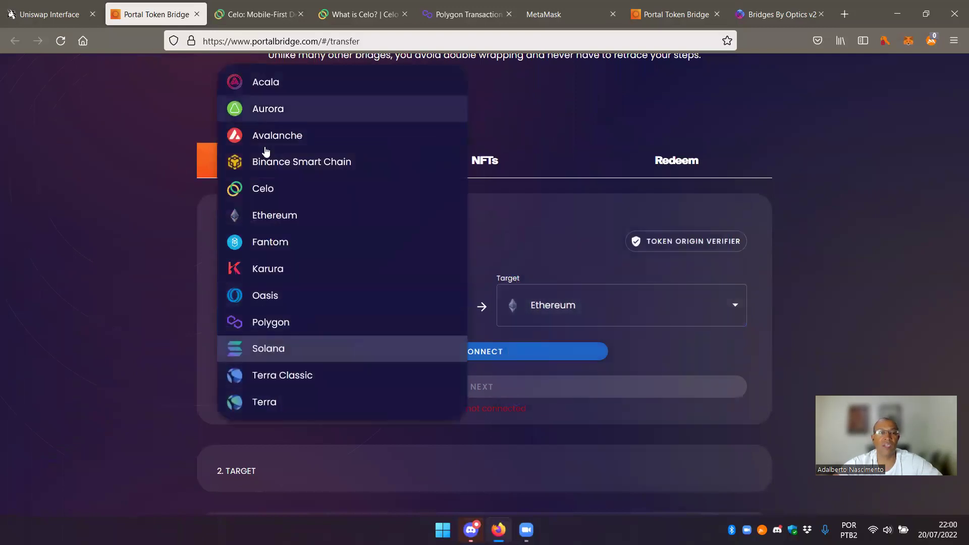
{"action": "left_click", "coordinate": [270, 191]}
{"action": "left_click", "coordinate": [631, 316]}
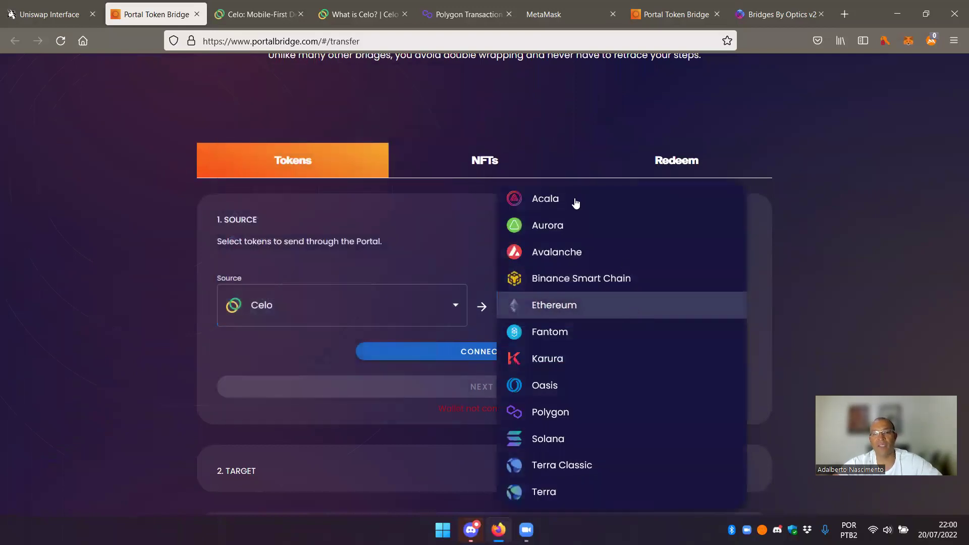
{"action": "left_click", "coordinate": [302, 301]}
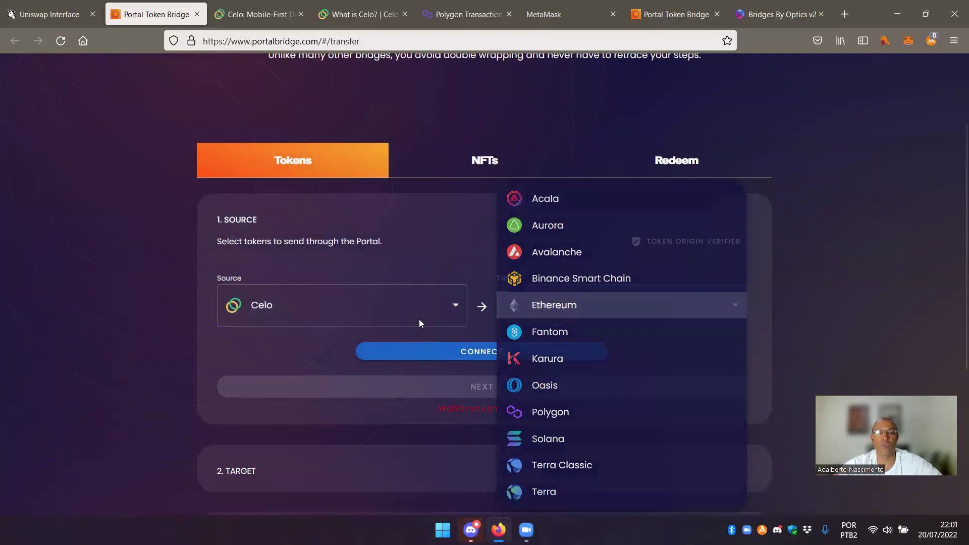
{"action": "scroll", "coordinate": [494, 258], "scroll_direction": "down", "scroll_amount": 2}
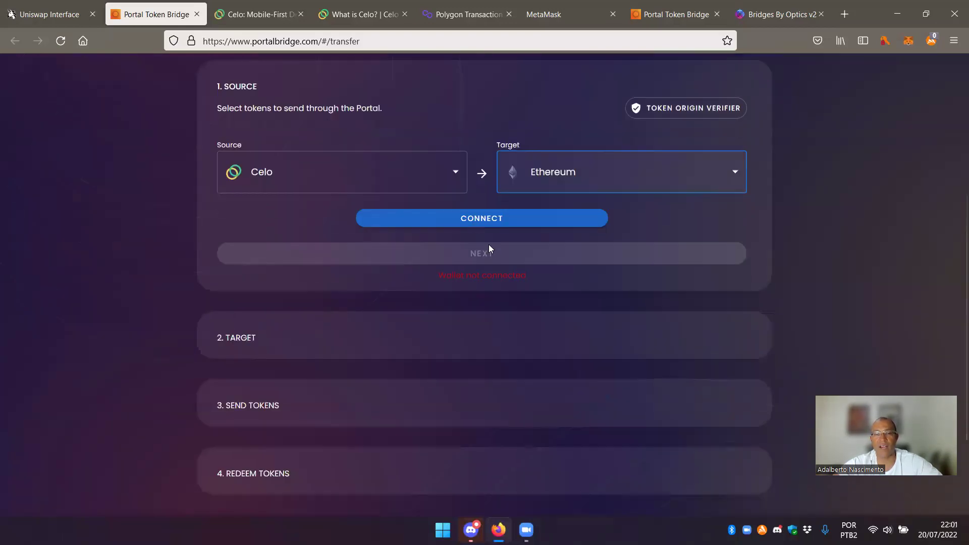
{"action": "scroll", "coordinate": [495, 216], "scroll_direction": "up", "scroll_amount": 5}
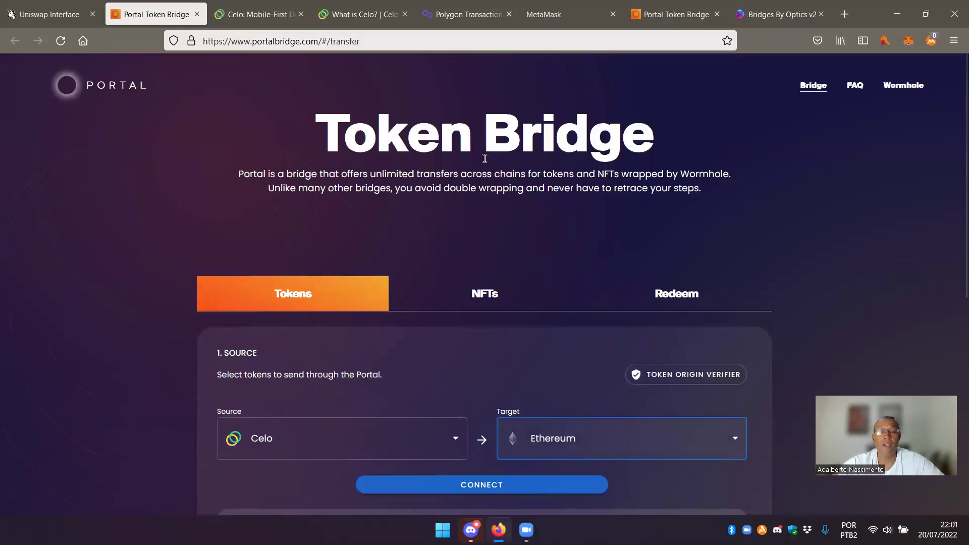
View the MetaMask account on the Celo network in the Celoscan block explorer.
{"action": "left_click", "coordinate": [777, 8]}
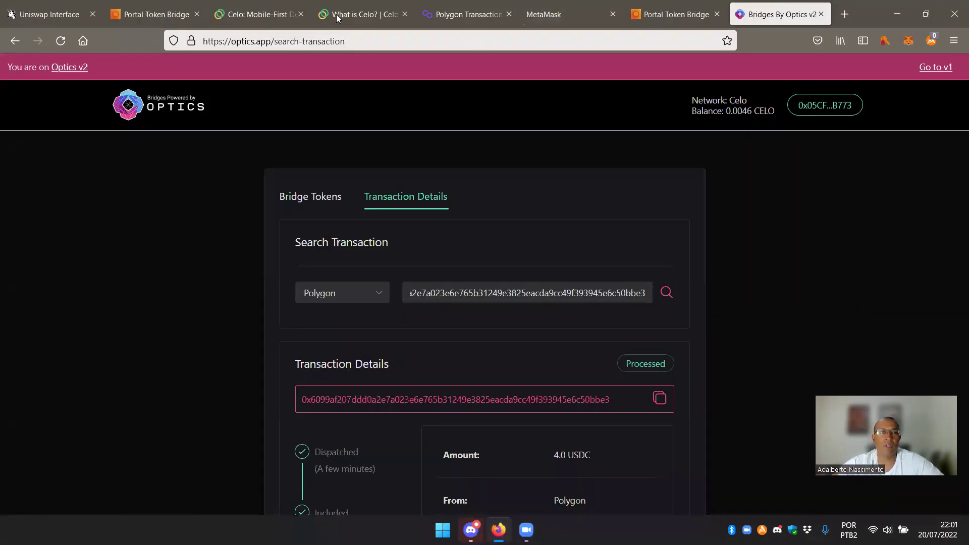
{"action": "left_click", "coordinate": [258, 14]}
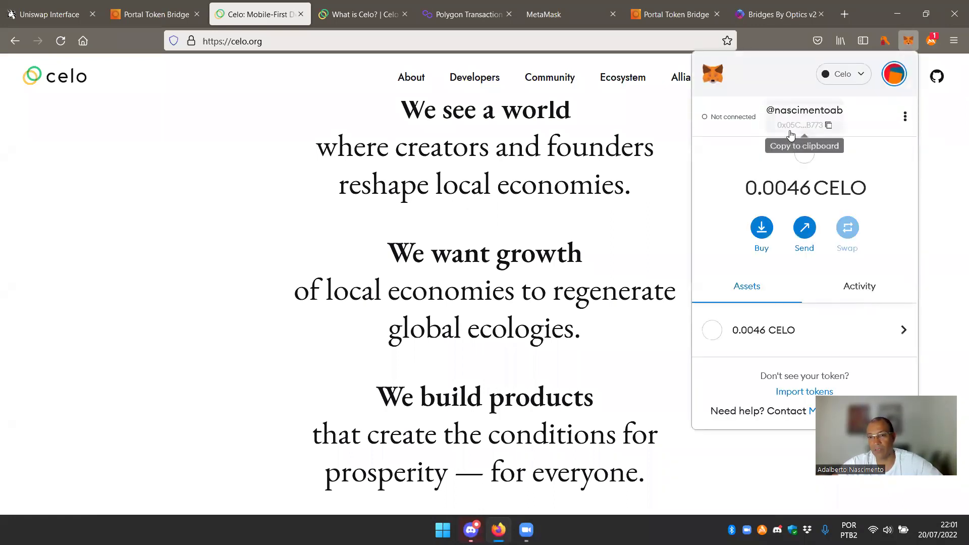
{"action": "left_click", "coordinate": [905, 117]}
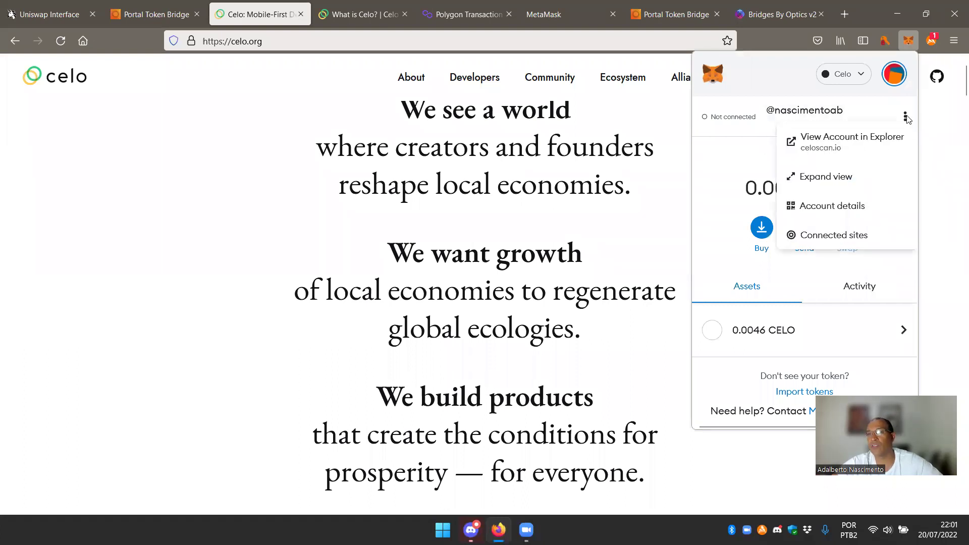
{"action": "left_click", "coordinate": [830, 144]}
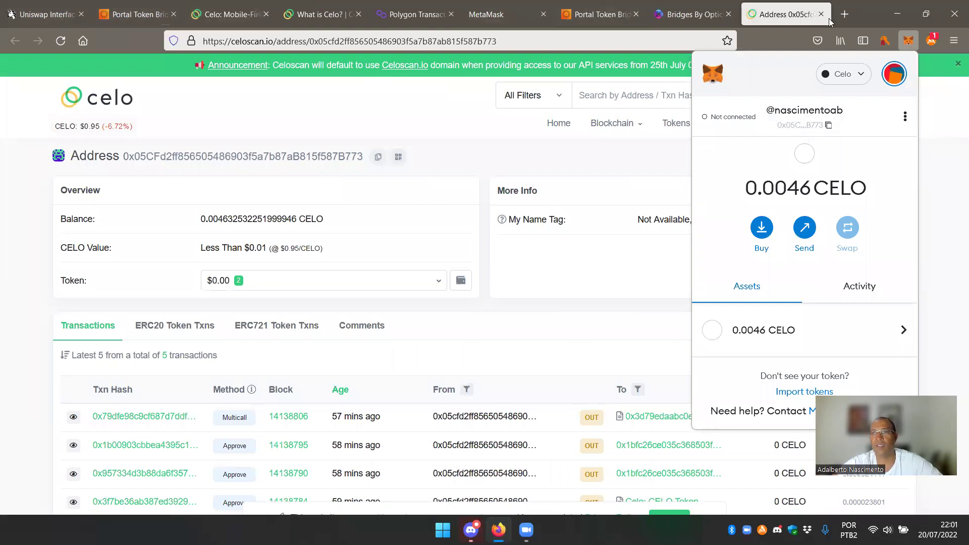
Open chainlist.org in a new browser tab.
{"action": "left_click", "coordinate": [844, 14]}
{"action": "type", "text": "chin"}
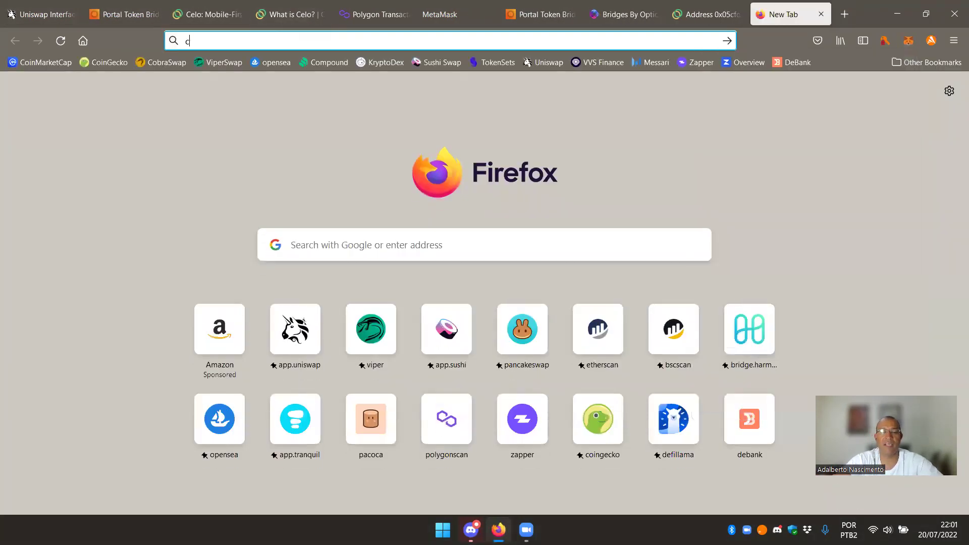
{"action": "key", "text": "BackSpace"}
{"action": "key", "text": "BackSpace"}
{"action": "type", "text": "ainlist.org/"}
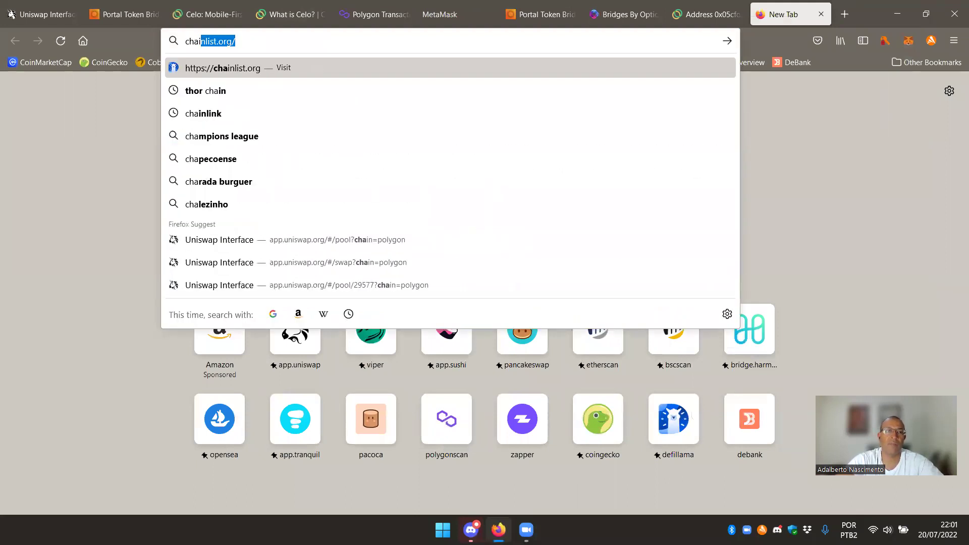
{"action": "key", "text": "Right"}
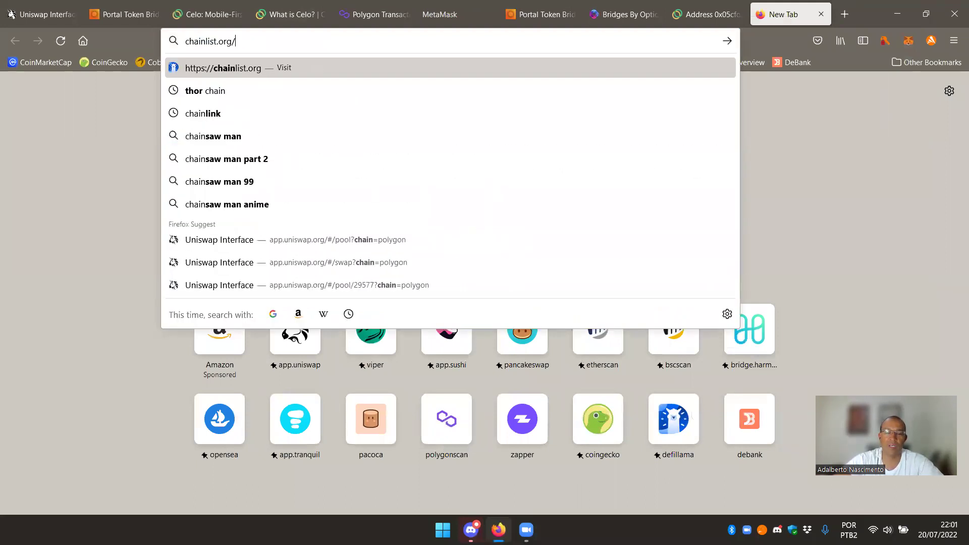
{"action": "key", "text": "Return"}
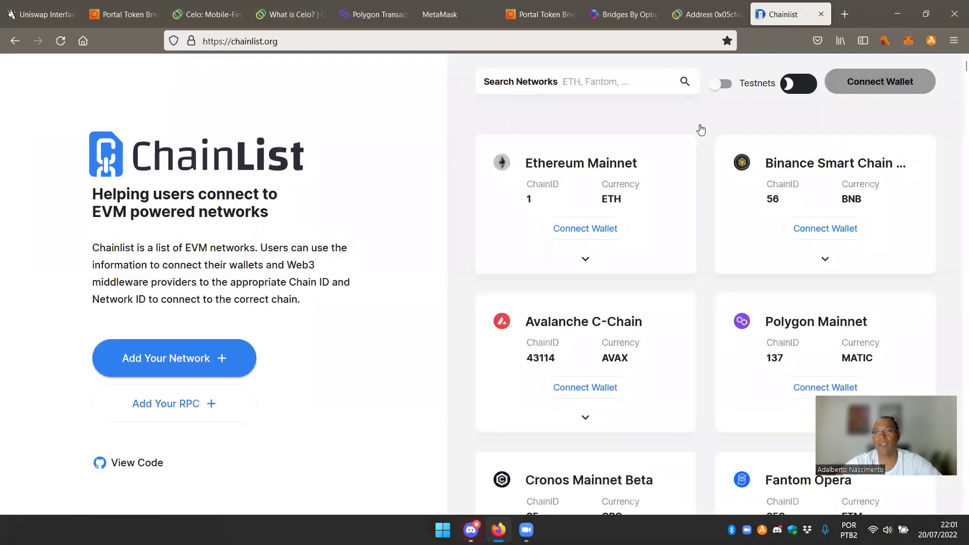
Search Chainlist for "celo" and expand the RPC server list of Celo Mainnet.
{"action": "left_click", "coordinate": [584, 81]}
{"action": "type", "text": "celo"}
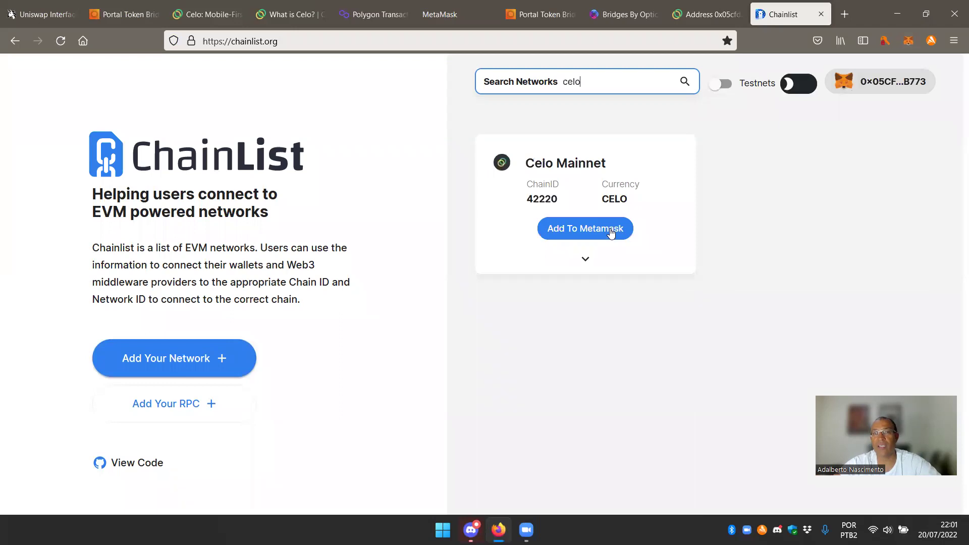
{"action": "left_click", "coordinate": [586, 259]}
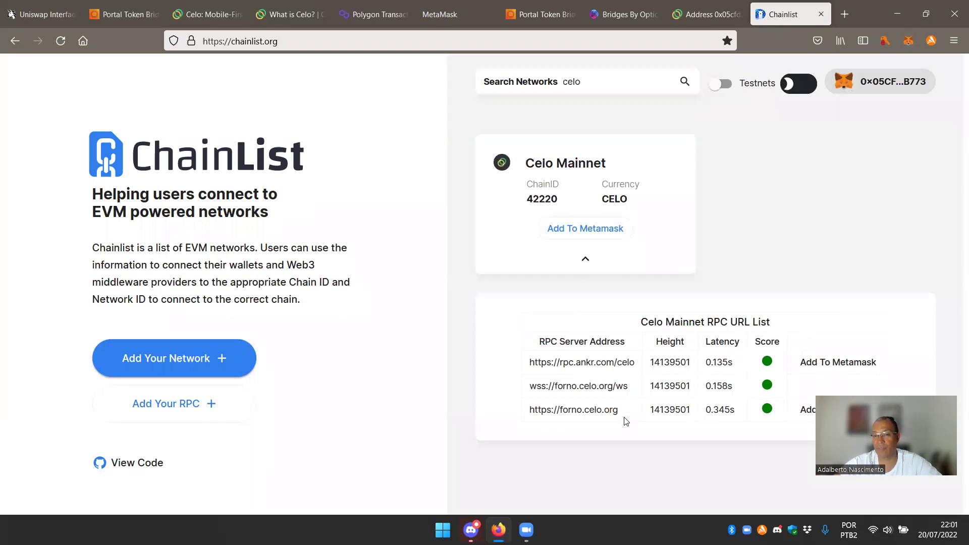
Try searching the networks for "et" instead of "celo", and clear the search.
{"action": "left_click", "coordinate": [634, 86]}
{"action": "key", "text": "BackSpace"}
{"action": "key", "text": "BackSpace"}
{"action": "key", "text": "BackSpace"}
{"action": "type", "text": "et"}
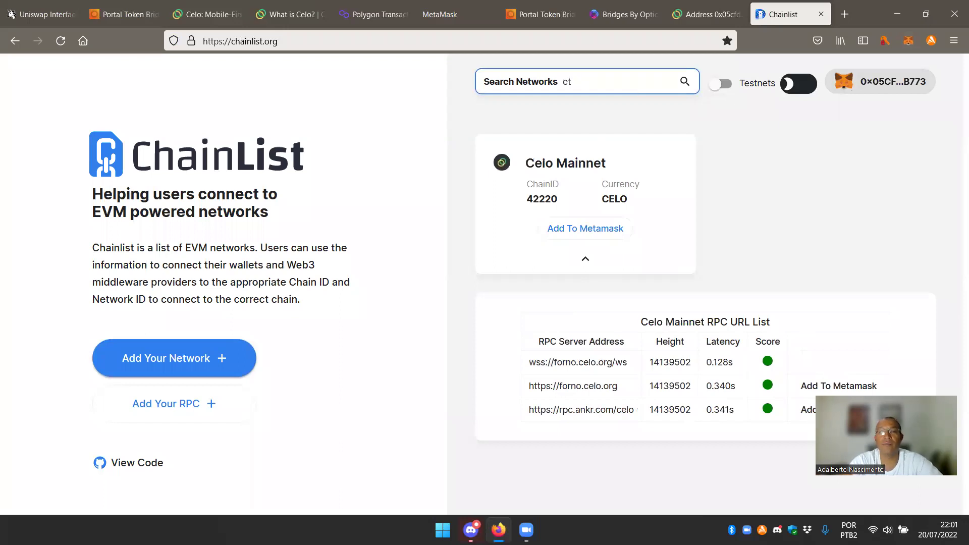
{"action": "type", "text": "ber"}
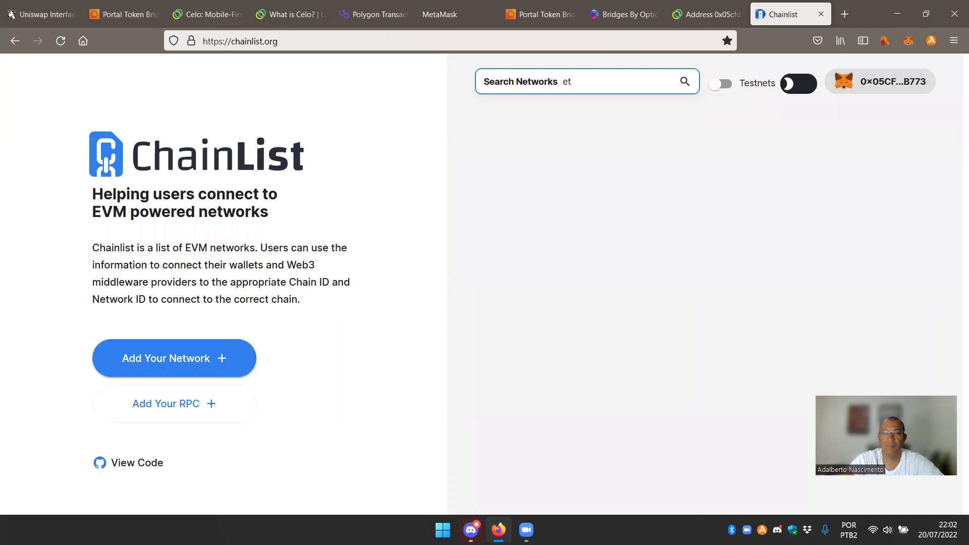
{"action": "key", "text": "BackSpace"}
{"action": "key", "text": "BackSpace"}
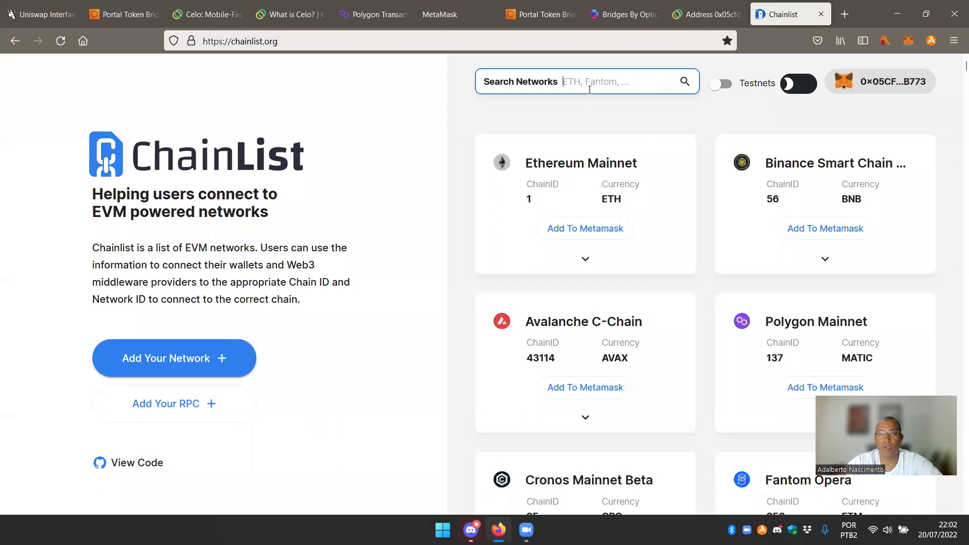
Search the networks for "pol", review Polygon Mainnet's RPC server list and collapse it again.
{"action": "type", "text": "pol"}
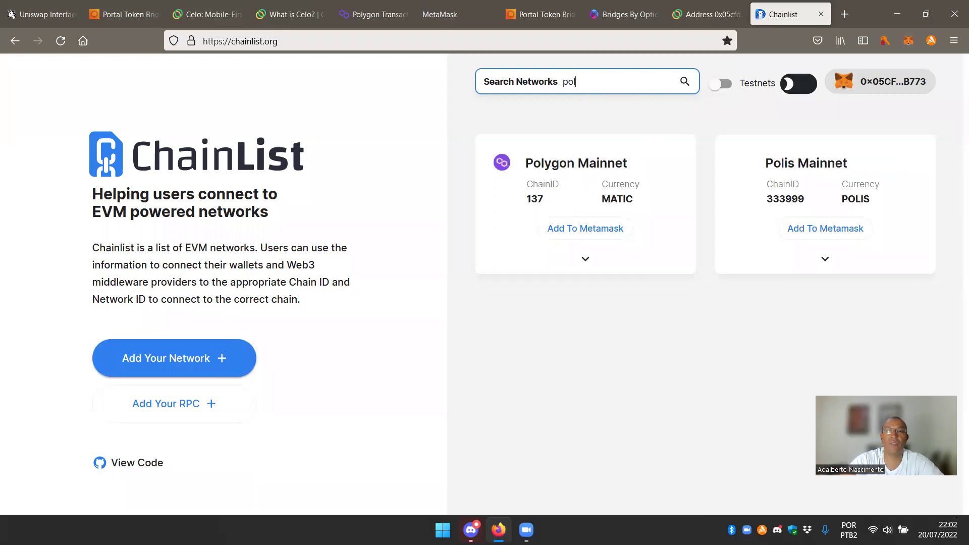
{"action": "left_click", "coordinate": [585, 259]}
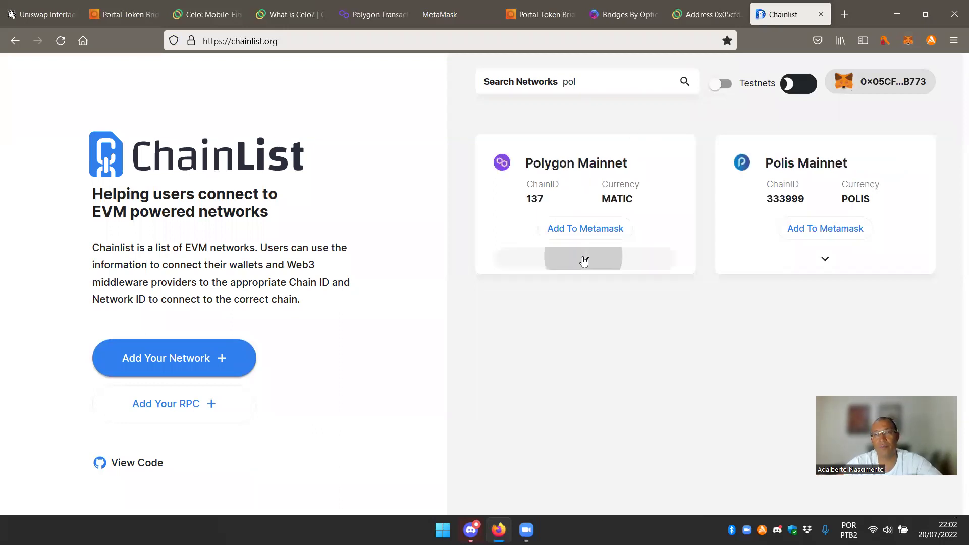
{"action": "scroll", "coordinate": [731, 292], "scroll_direction": "down", "scroll_amount": 3}
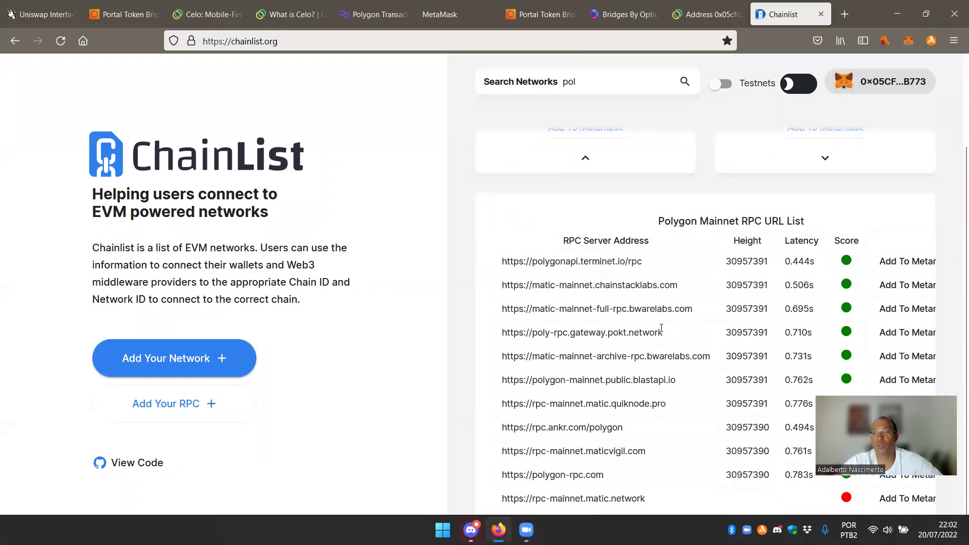
{"action": "scroll", "coordinate": [661, 328], "scroll_direction": "up", "scroll_amount": 3}
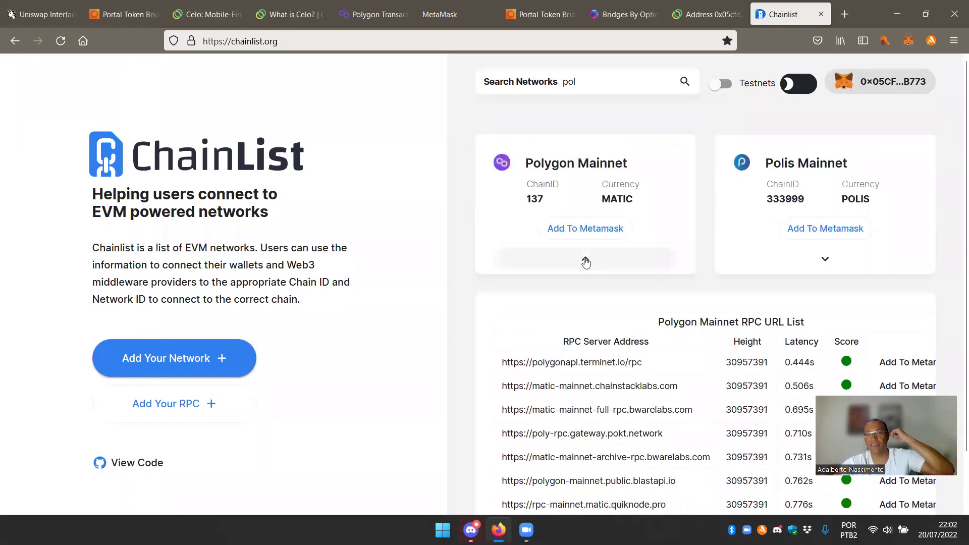
{"action": "left_click", "coordinate": [585, 261]}
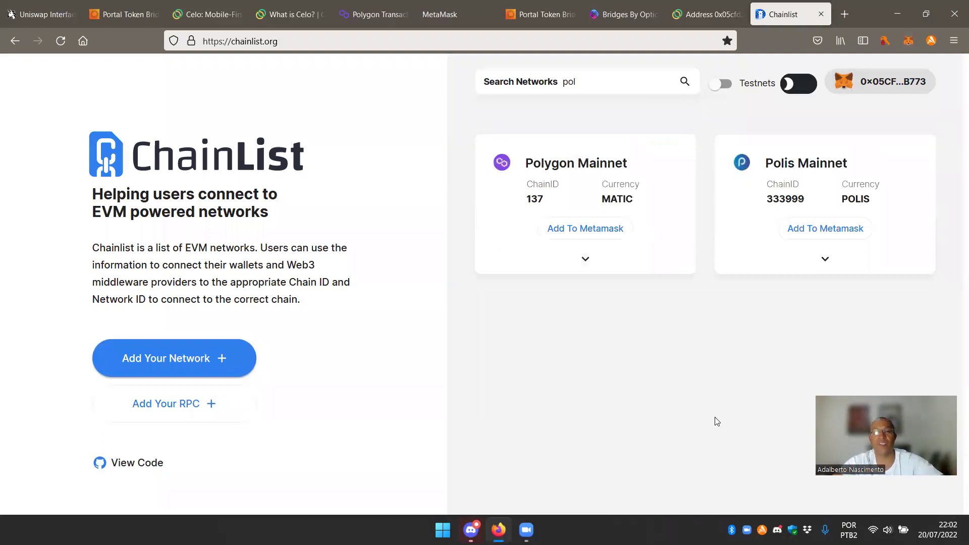
Close Chainlist and browse Celoscan's list of ERC20 tokens by market cap down to the Celo Brazilian Real.
{"action": "left_click", "coordinate": [821, 15]}
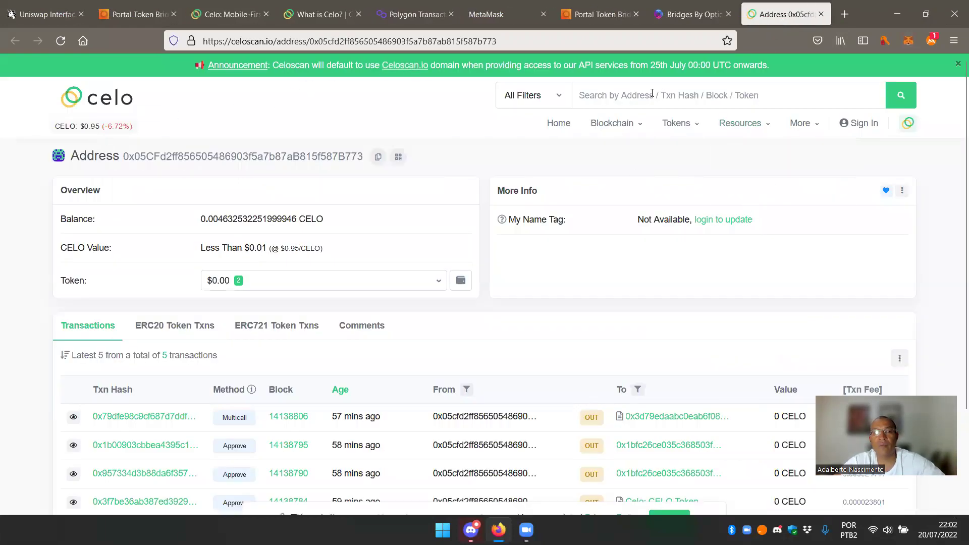
{"action": "scroll", "coordinate": [379, 203], "scroll_direction": "down", "scroll_amount": 1}
{"action": "scroll", "coordinate": [378, 203], "scroll_direction": "up", "scroll_amount": 1}
{"action": "mouse_move", "coordinate": [678, 123]}
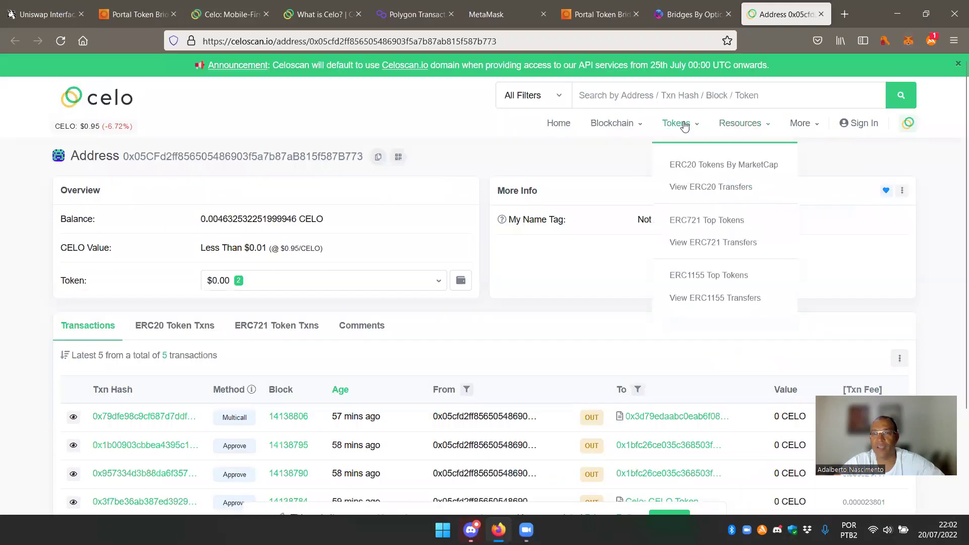
{"action": "left_click", "coordinate": [692, 160]}
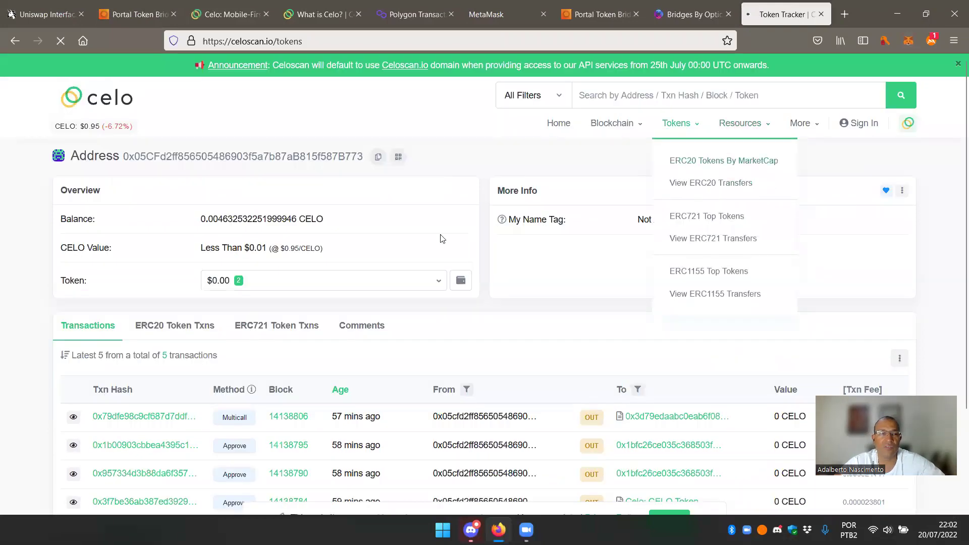
{"action": "scroll", "coordinate": [327, 230], "scroll_direction": "down", "scroll_amount": 10}
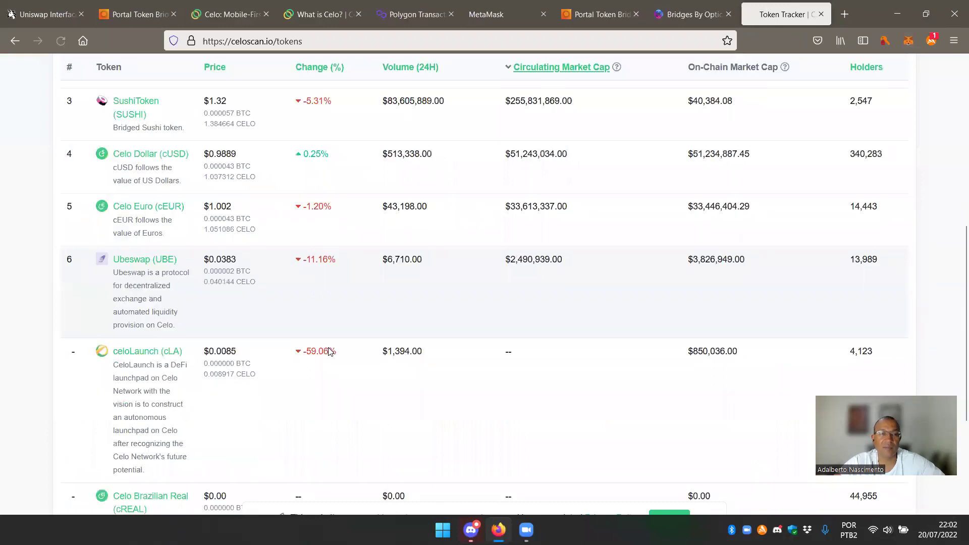
Open the USD Coin (USDC) page from Celoscan's token list and follow its official site link to optics.app.
{"action": "scroll", "coordinate": [330, 357], "scroll_direction": "up", "scroll_amount": 10}
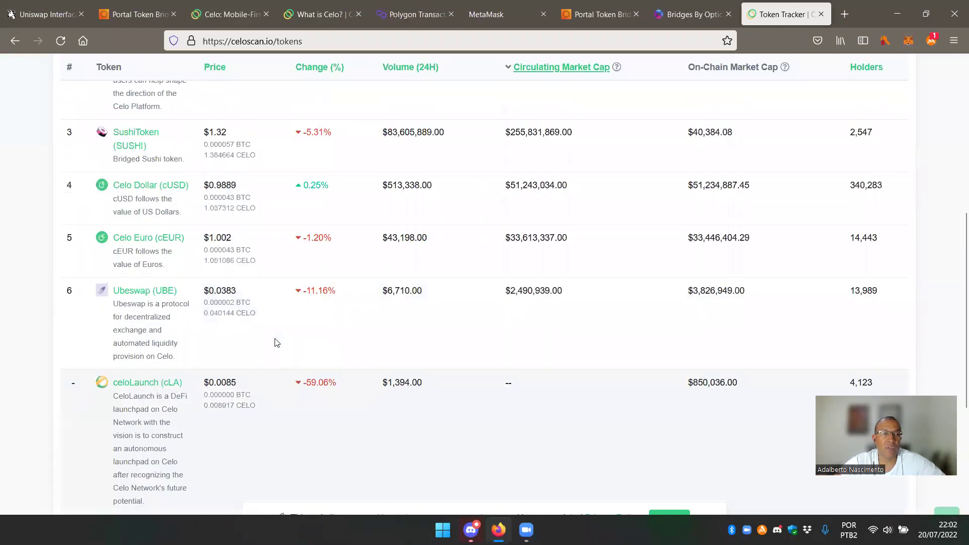
{"action": "scroll", "coordinate": [136, 137], "scroll_direction": "up", "scroll_amount": 2}
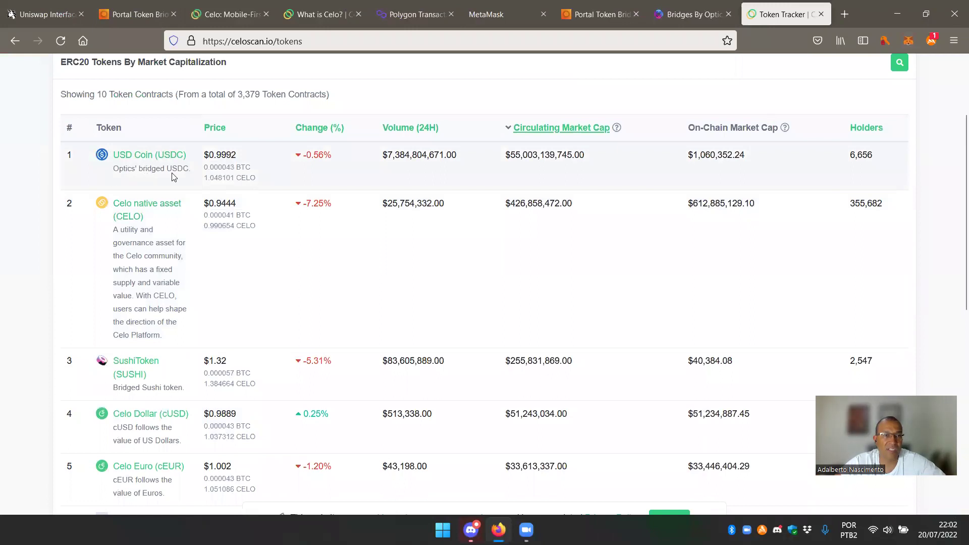
{"action": "left_click", "coordinate": [405, 196]}
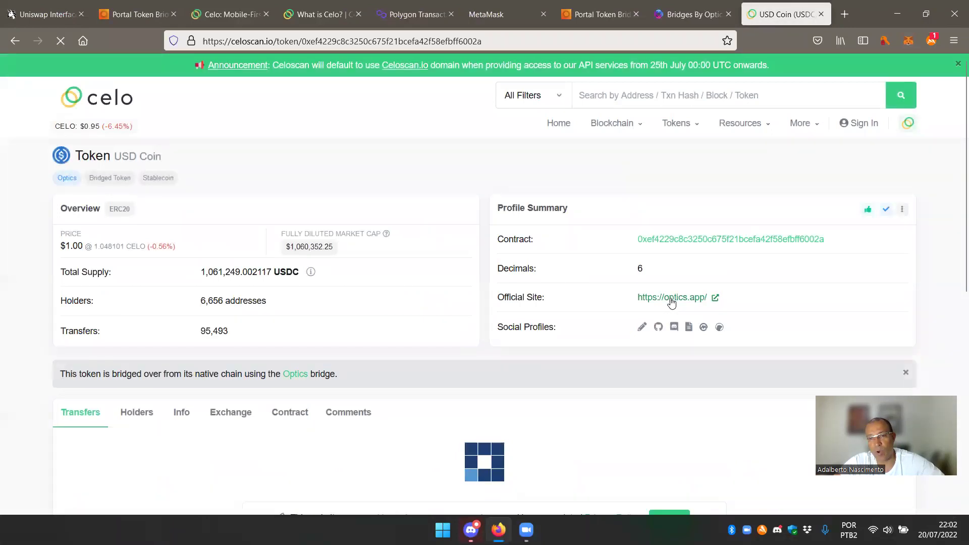
{"action": "left_click", "coordinate": [671, 301]}
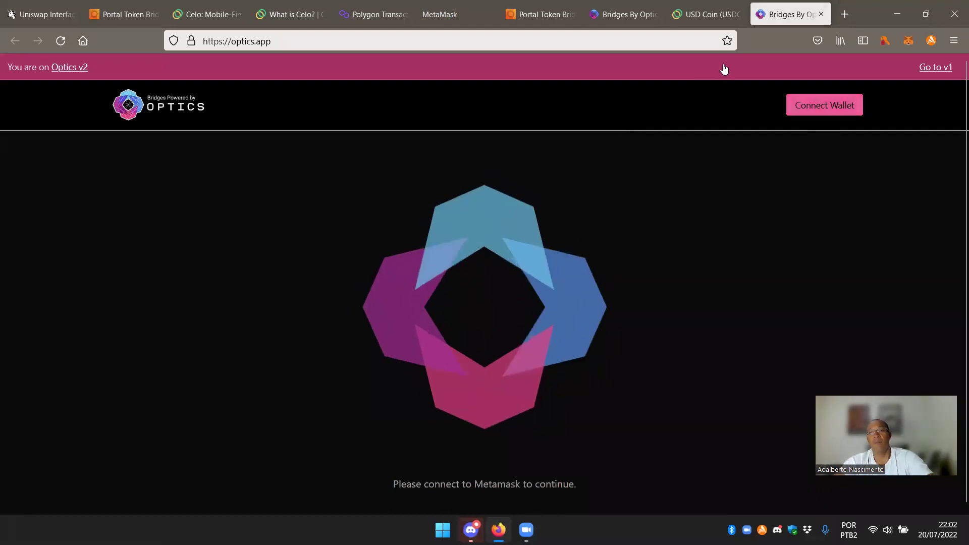
Connect the MetaMask wallet to Optics and look over the token bridging form.
{"action": "left_click", "coordinate": [813, 106]}
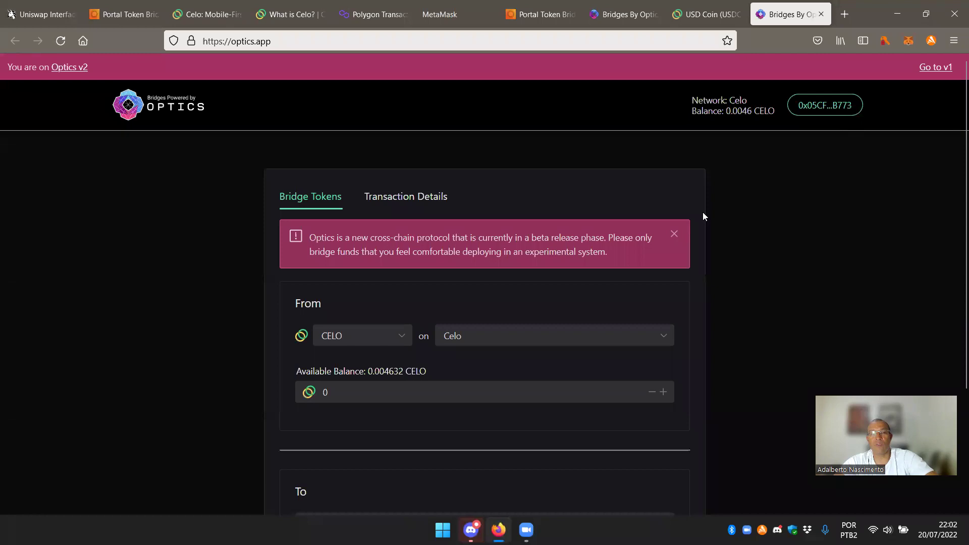
{"action": "scroll", "coordinate": [489, 207], "scroll_direction": "down", "scroll_amount": 2}
{"action": "scroll", "coordinate": [492, 211], "scroll_direction": "up", "scroll_amount": 2}
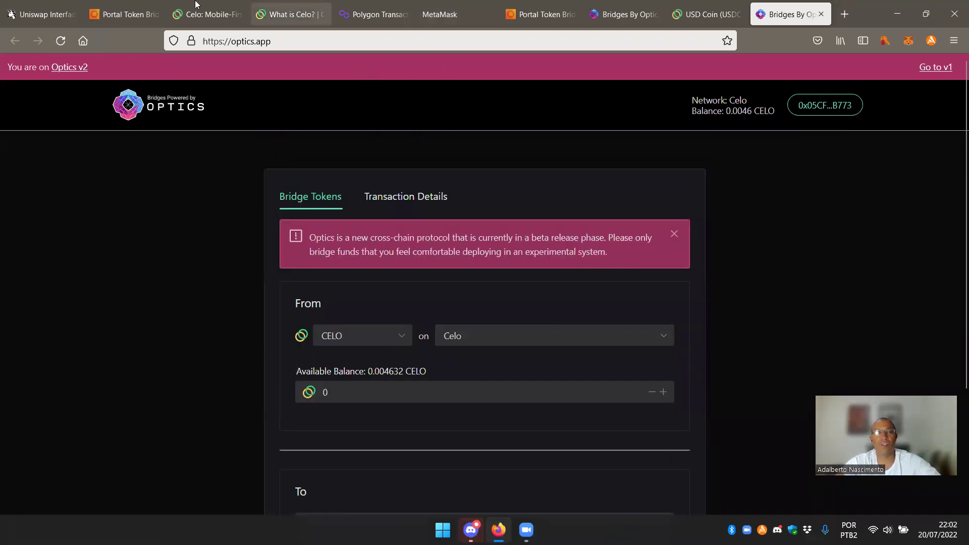
Go back to the earlier Optics page, open its bridging form and look through the source tokens from CELO to WAVAX.
{"action": "left_click", "coordinate": [55, 14]}
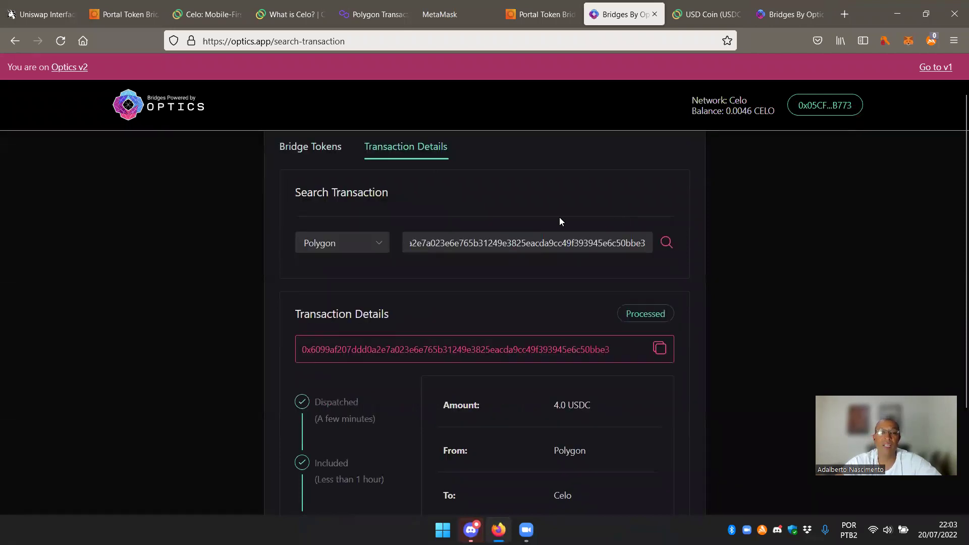
{"action": "scroll", "coordinate": [365, 217], "scroll_direction": "down", "scroll_amount": 3}
{"action": "scroll", "coordinate": [540, 258], "scroll_direction": "up", "scroll_amount": 3}
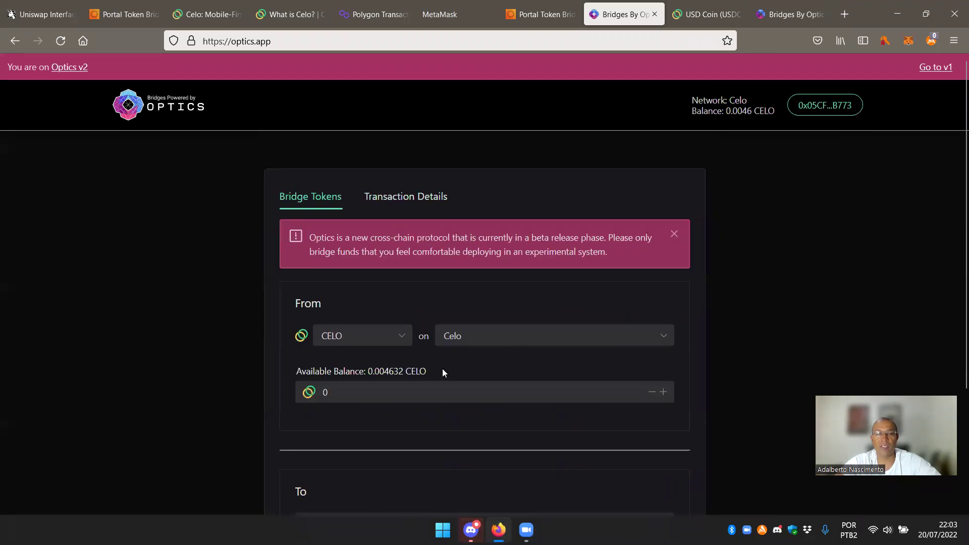
{"action": "left_click", "coordinate": [387, 341]}
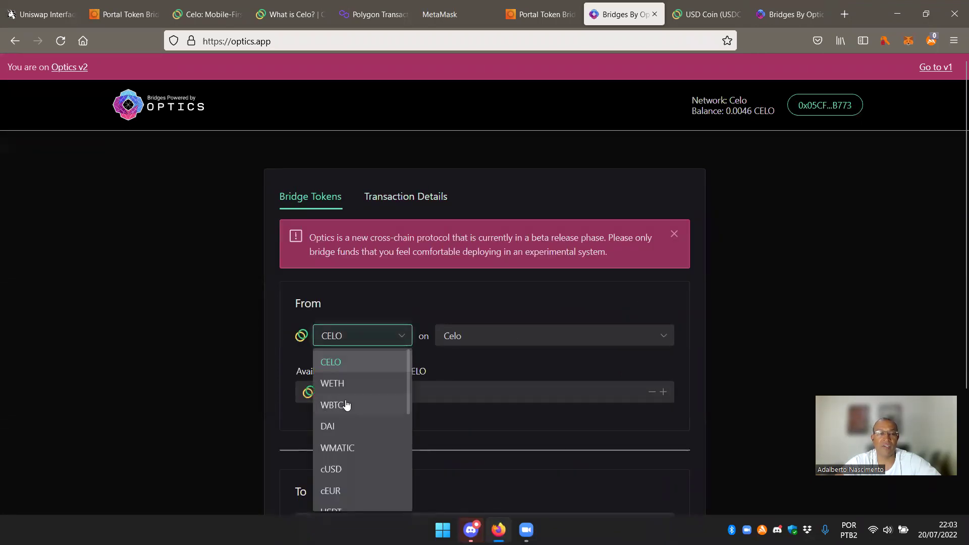
{"action": "scroll", "coordinate": [418, 325], "scroll_direction": "down", "scroll_amount": 3}
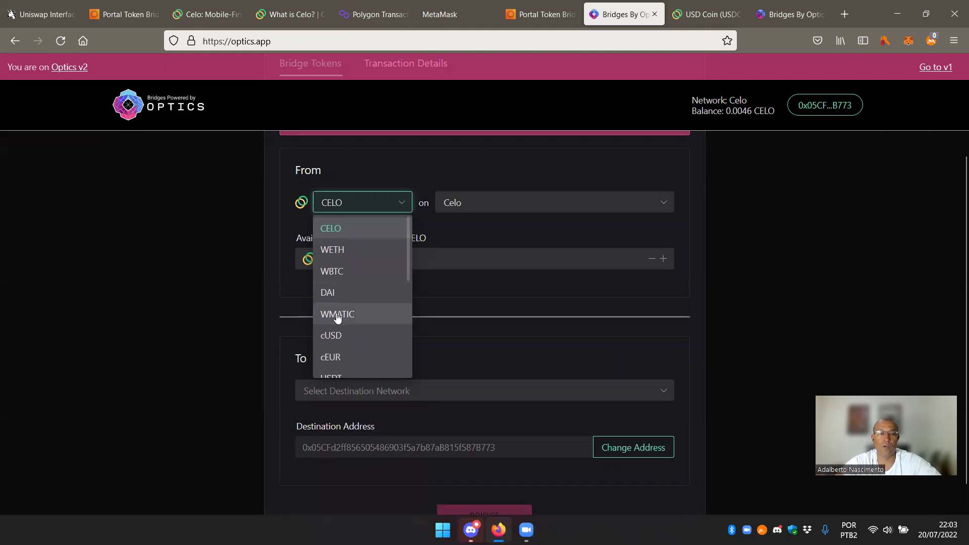
{"action": "scroll", "coordinate": [377, 254], "scroll_direction": "up", "scroll_amount": 3}
{"action": "scroll", "coordinate": [361, 251], "scroll_direction": "down", "scroll_amount": 8}
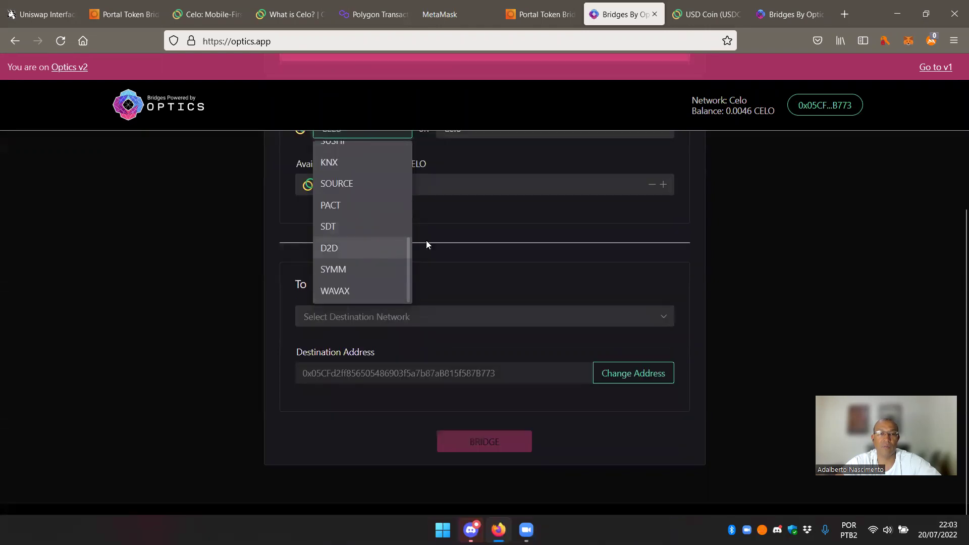
{"action": "scroll", "coordinate": [434, 268], "scroll_direction": "up", "scroll_amount": 4}
Try Polygon as the bridge's source network, approving the wallet switch, and approve Portal's request to switch back to Celo.
{"action": "left_click", "coordinate": [535, 337]}
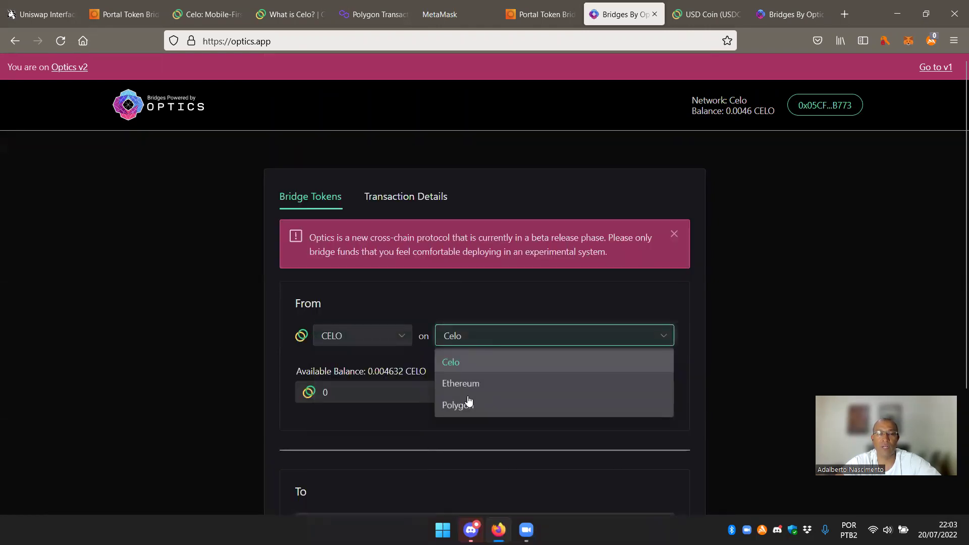
{"action": "left_click", "coordinate": [468, 405]}
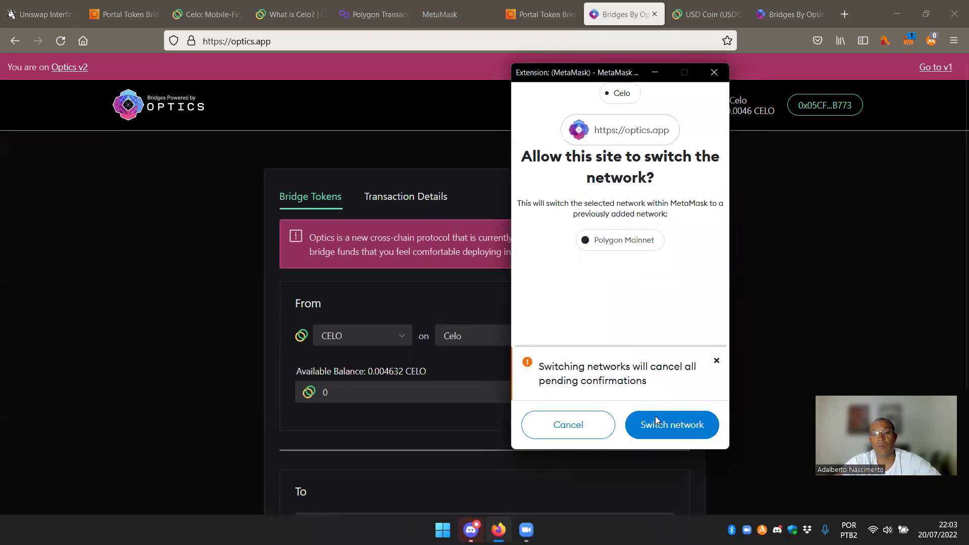
{"action": "left_click", "coordinate": [672, 424]}
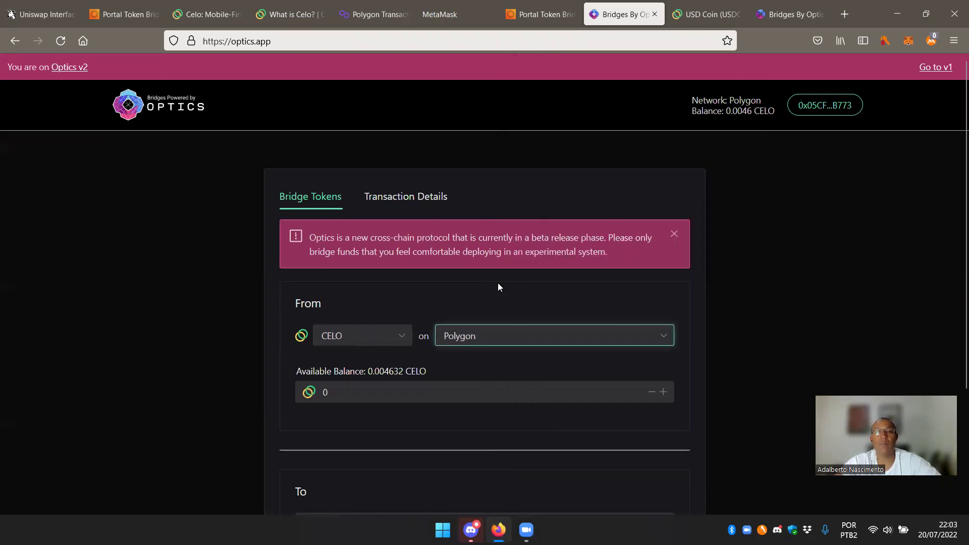
{"action": "scroll", "coordinate": [498, 283], "scroll_direction": "down", "scroll_amount": 4}
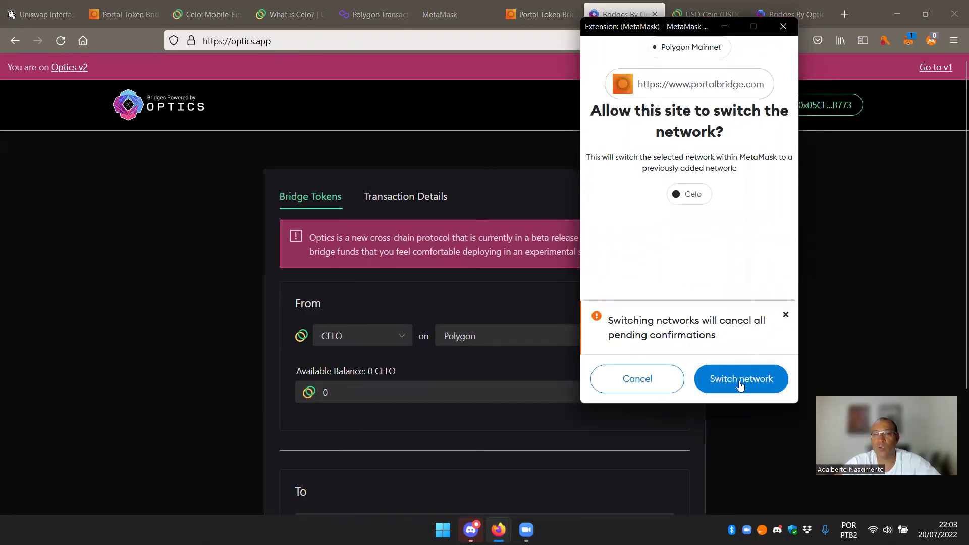
{"action": "left_click", "coordinate": [741, 378]}
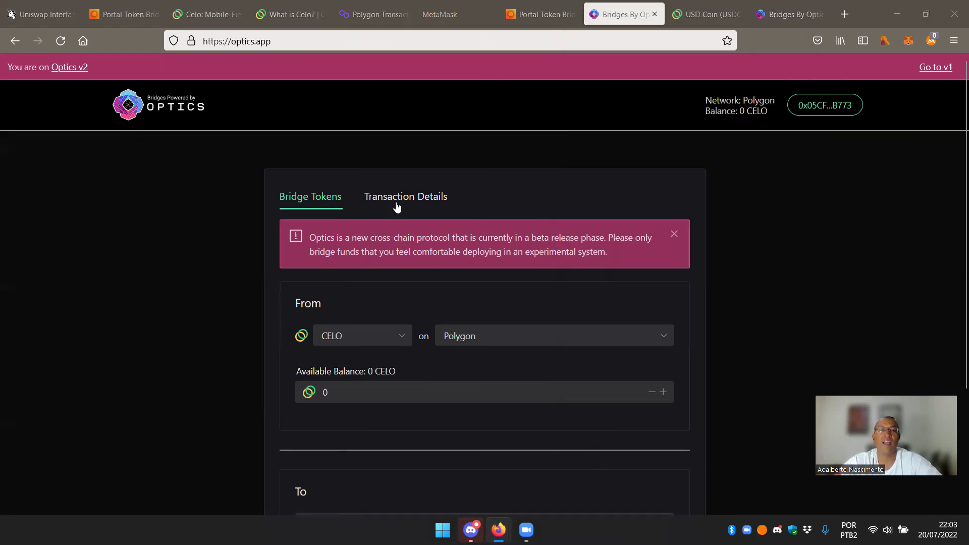
{"action": "left_click", "coordinate": [438, 197]}
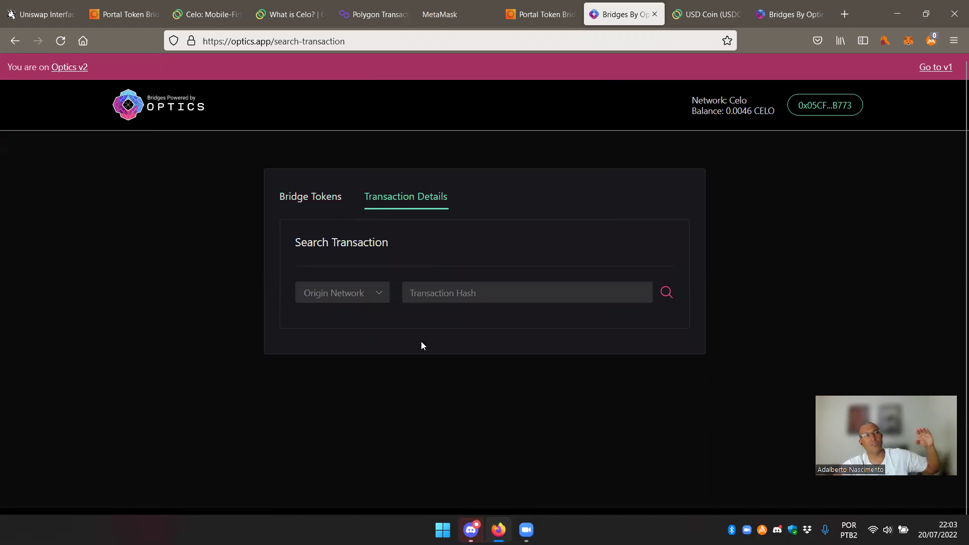
{"action": "left_click", "coordinate": [494, 300]}
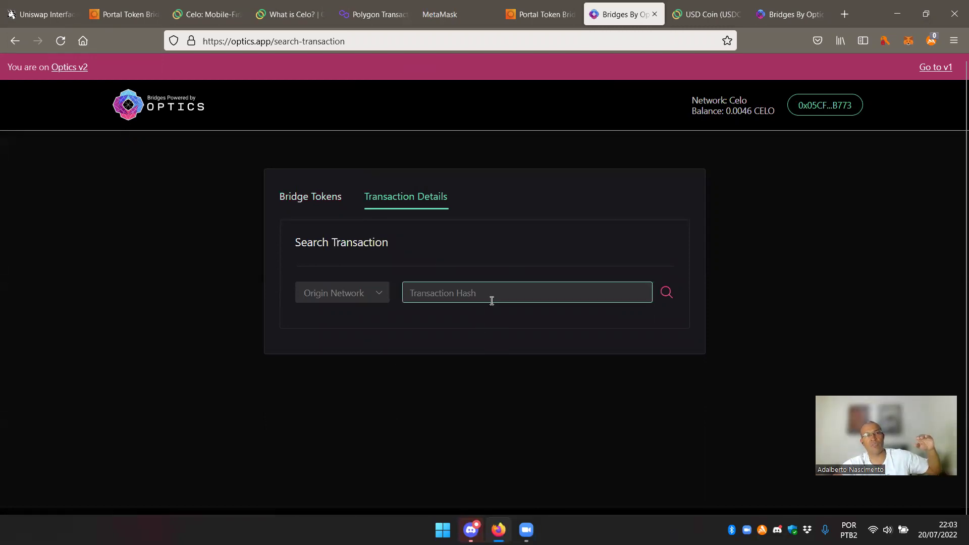
{"action": "type", "text": "MCO2"}
{"action": "key", "text": "ctrl+a"}
{"action": "key", "text": "BackSpace"}
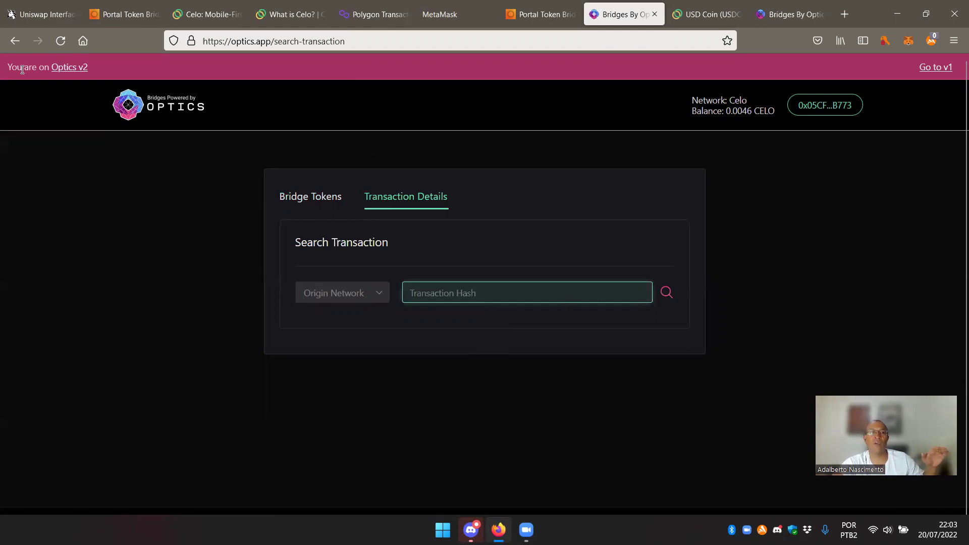
{"action": "right_click", "coordinate": [21, 49]}
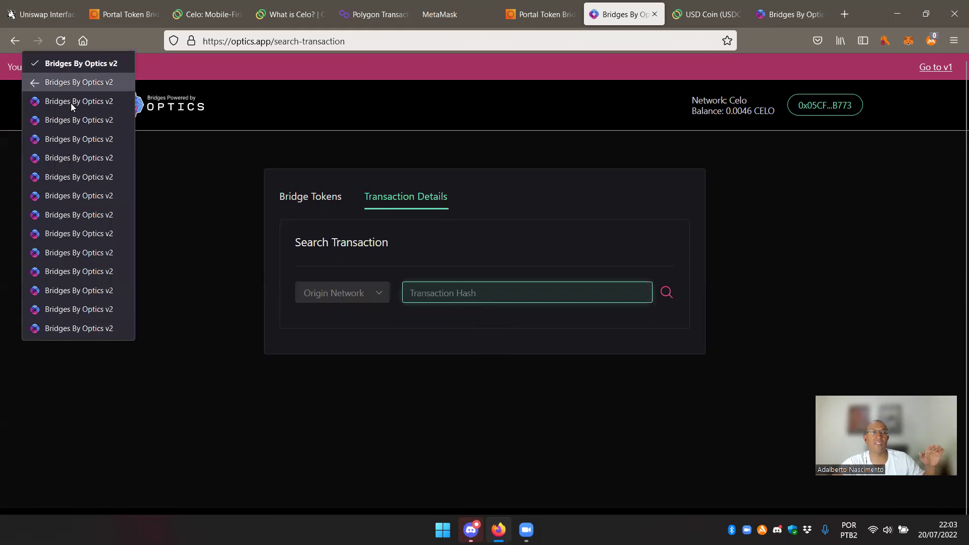
{"action": "left_click", "coordinate": [590, 216]}
{"action": "key", "text": "alt+Left"}
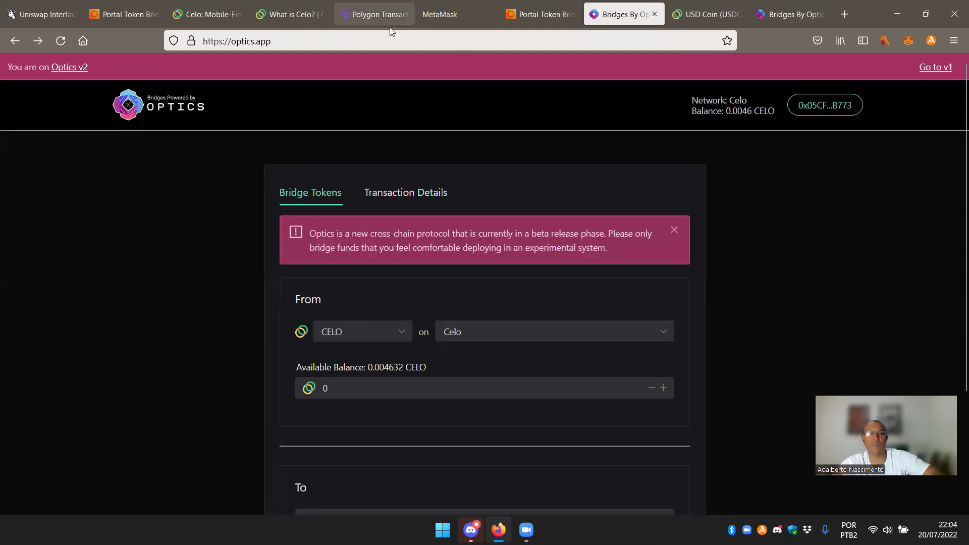
Copy the transaction hash of the 4 USDC Optics transfer on Polygonscan and look over the transaction's details.
{"action": "left_click", "coordinate": [378, 15]}
{"action": "left_click", "coordinate": [600, 228]}
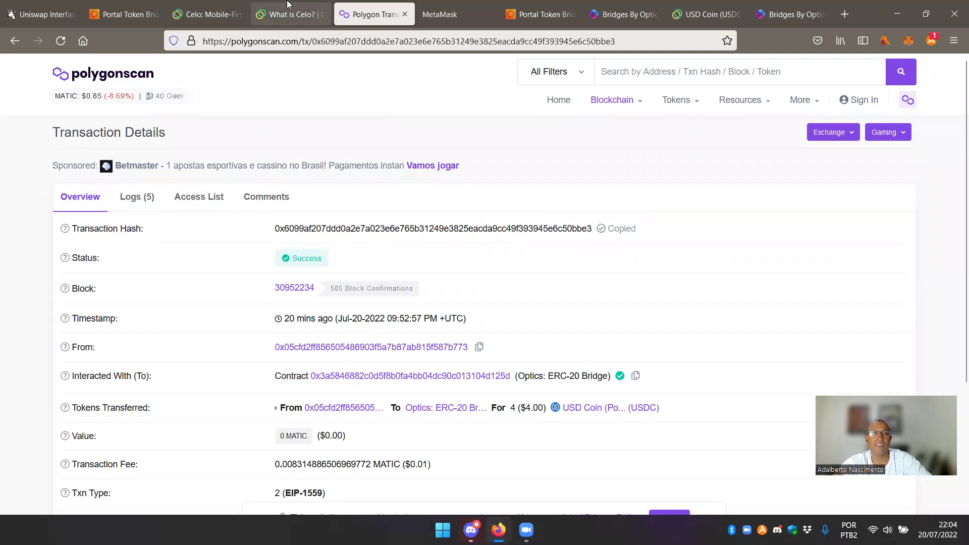
{"action": "scroll", "coordinate": [449, 305], "scroll_direction": "down", "scroll_amount": 2}
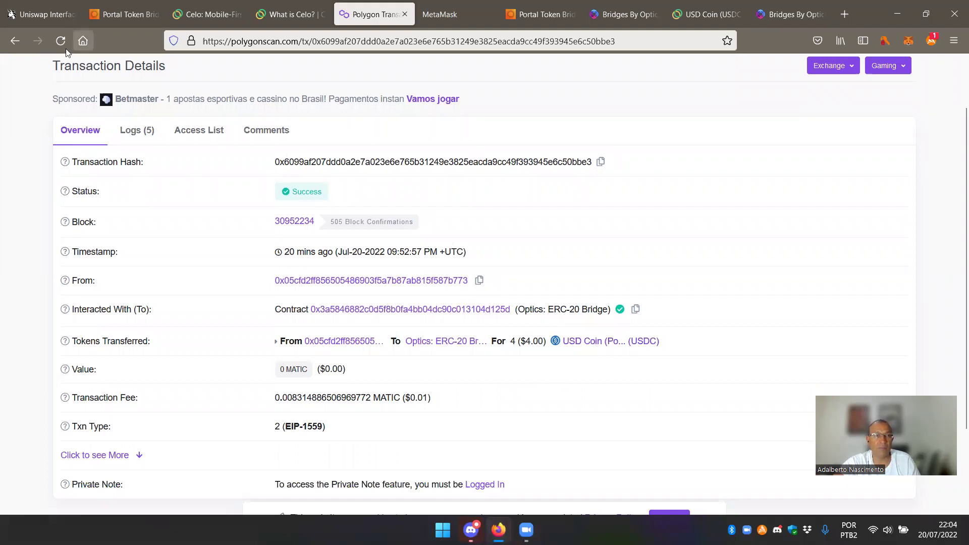
{"action": "scroll", "coordinate": [694, 356], "scroll_direction": "up", "scroll_amount": 2}
{"action": "scroll", "coordinate": [324, 245], "scroll_direction": "down", "scroll_amount": 4}
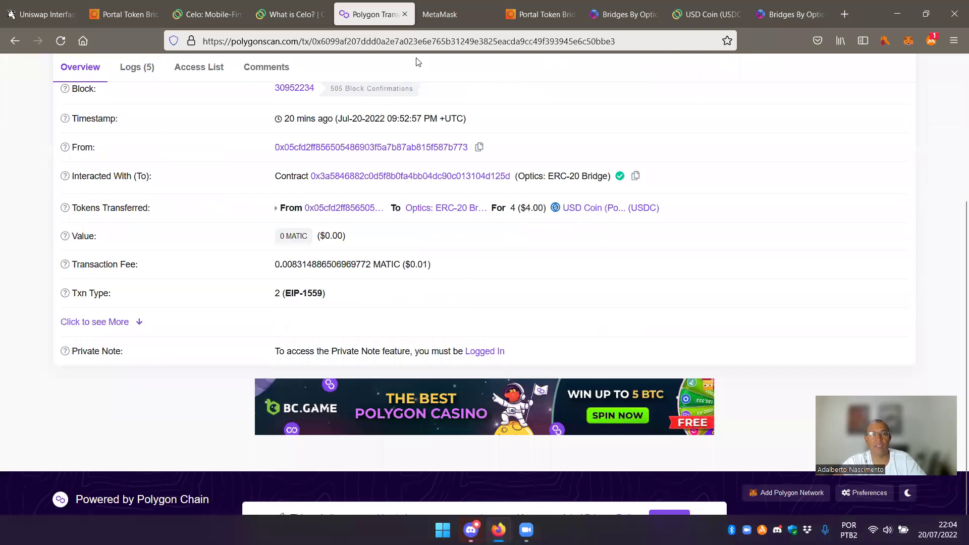
Search Optics' transactions for the copied hash with Polygon as the origin network, and review the transfer's stages and details.
{"action": "left_click", "coordinate": [427, 11]}
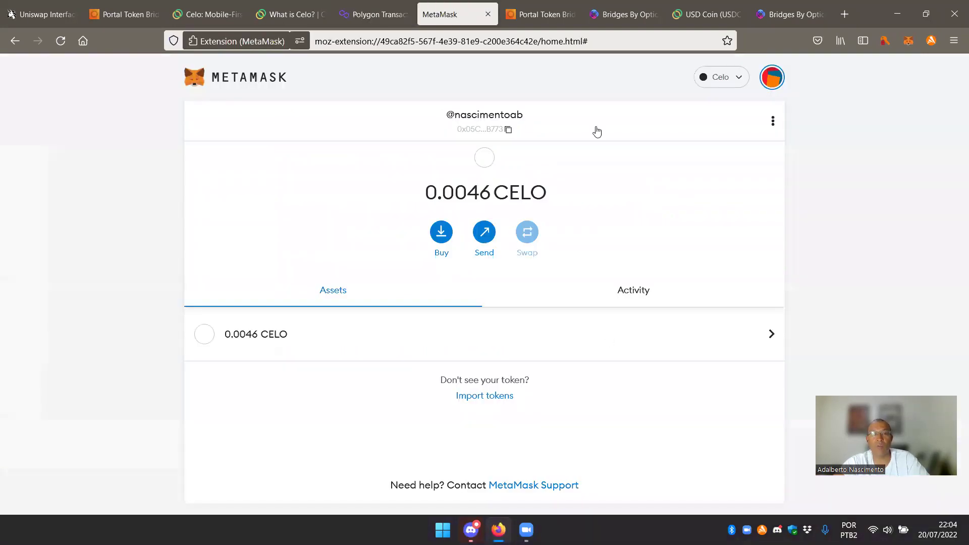
{"action": "left_click", "coordinate": [607, 15]}
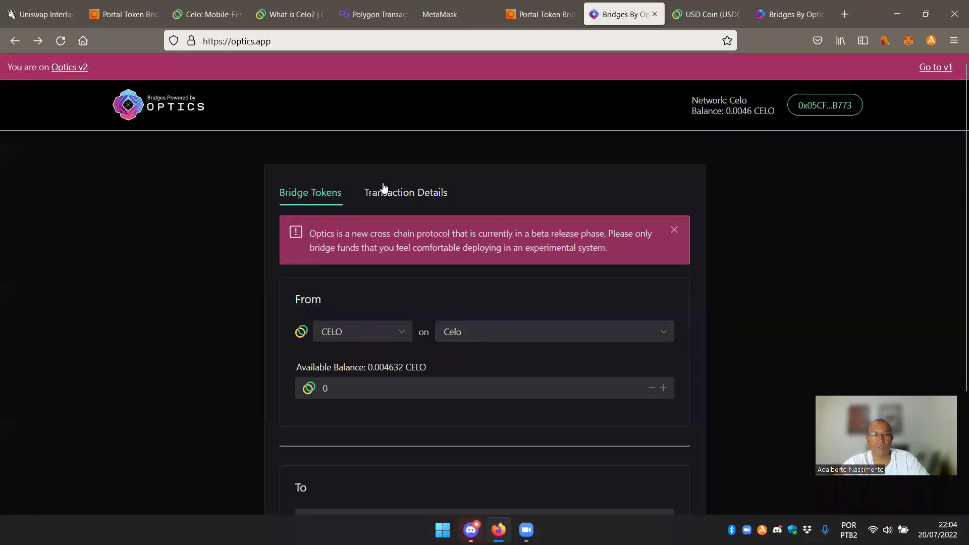
{"action": "left_click", "coordinate": [406, 192]}
{"action": "left_click", "coordinate": [457, 288]}
{"action": "key", "text": "ctrl+v"}
{"action": "left_click", "coordinate": [362, 296]}
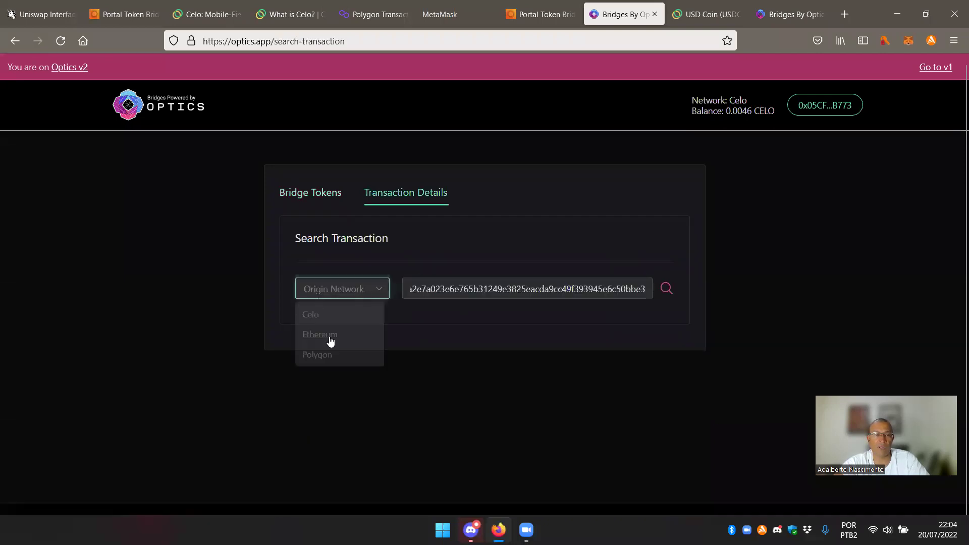
{"action": "left_click", "coordinate": [338, 358]}
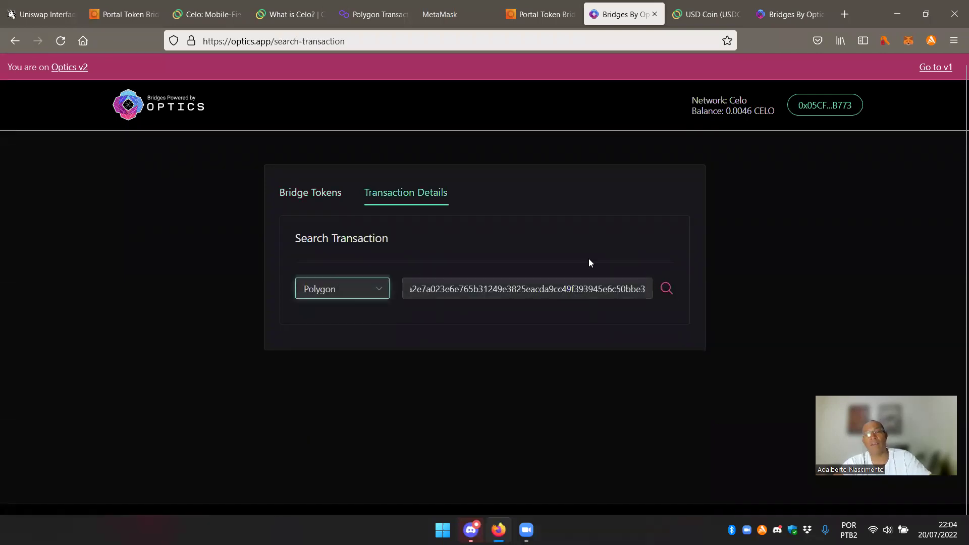
{"action": "left_click", "coordinate": [666, 288]}
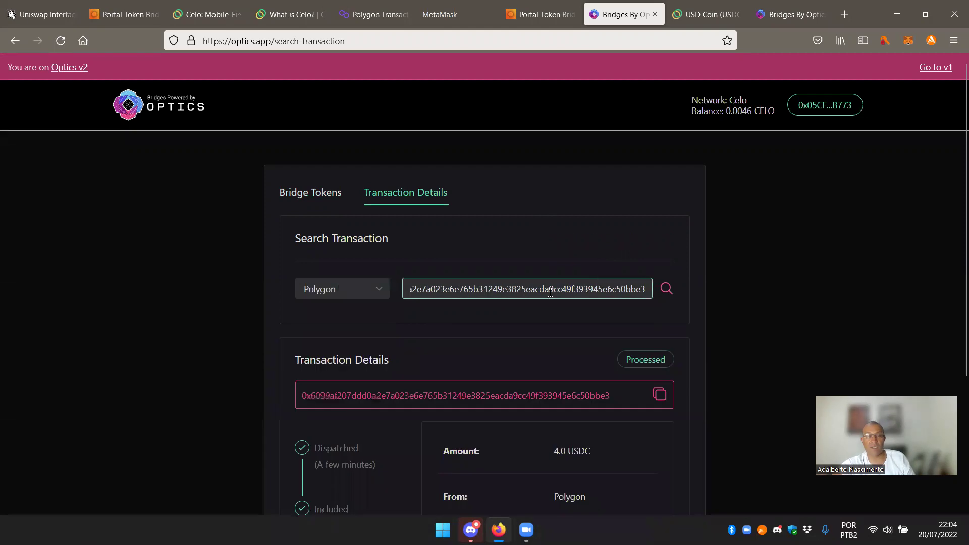
{"action": "scroll", "coordinate": [513, 269], "scroll_direction": "down", "scroll_amount": 5}
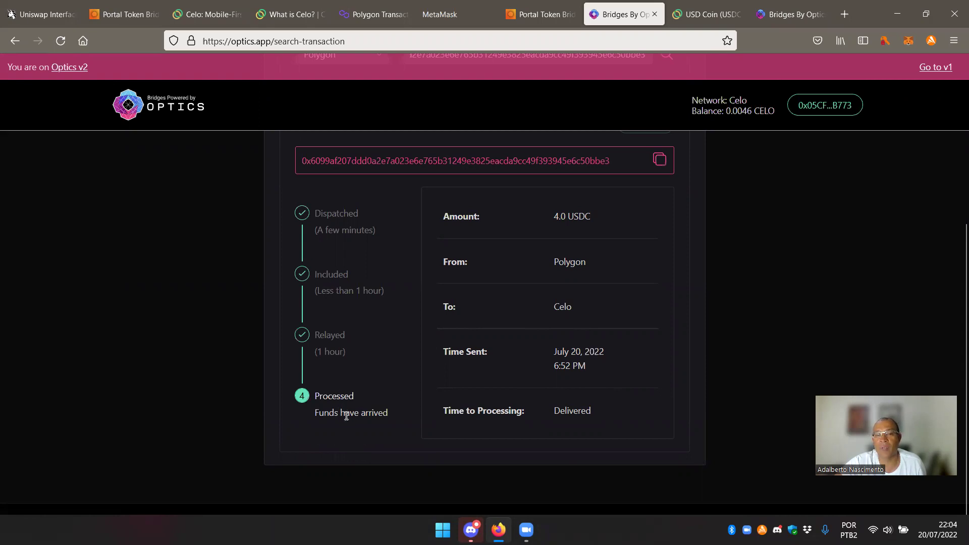
{"action": "scroll", "coordinate": [386, 374], "scroll_direction": "up", "scroll_amount": 3}
{"action": "scroll", "coordinate": [628, 347], "scroll_direction": "down", "scroll_amount": 3}
{"action": "scroll", "coordinate": [628, 347], "scroll_direction": "up", "scroll_amount": 5}
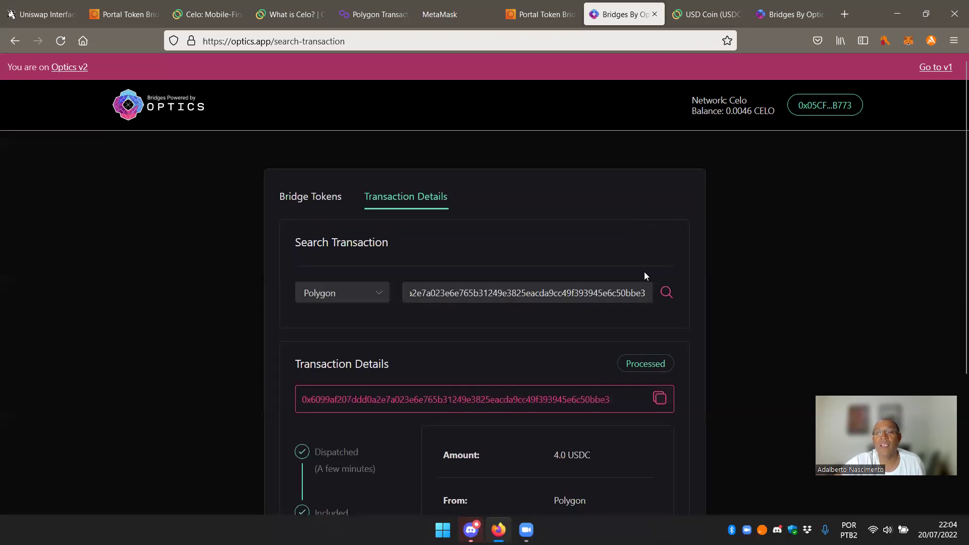
Look at the Portal bridge and the MetaMask assets, and open Uniswap's Pools Overview.
{"action": "left_click", "coordinate": [517, 7]}
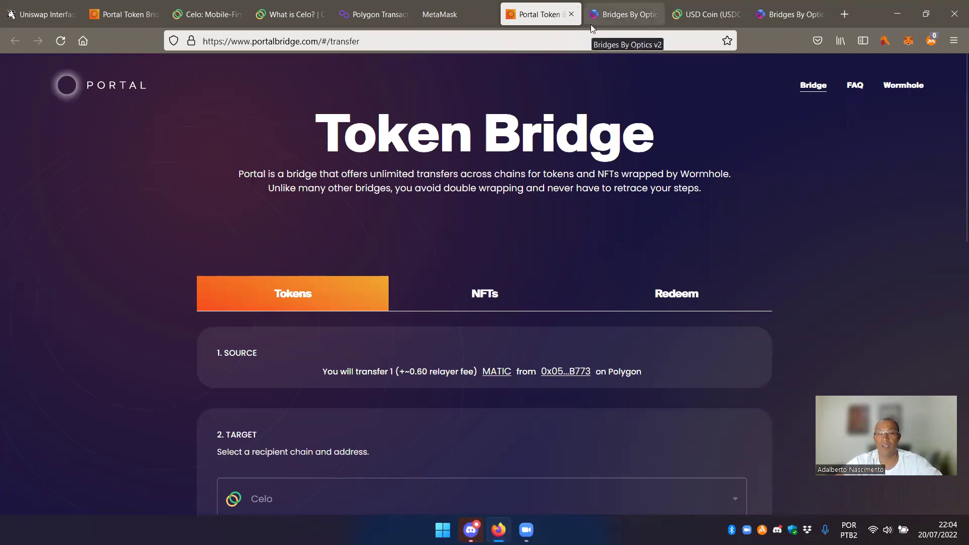
{"action": "left_click", "coordinate": [468, 18]}
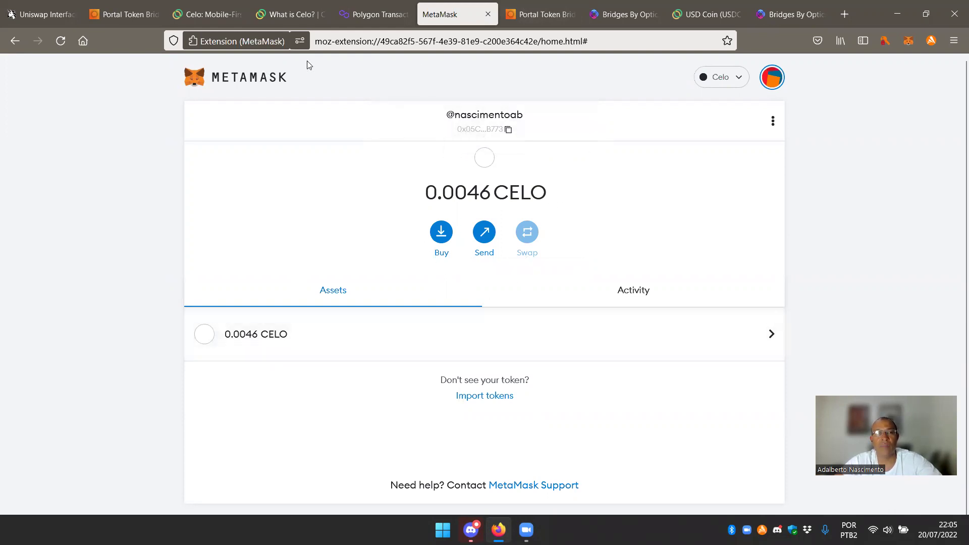
{"action": "left_click", "coordinate": [78, 14]}
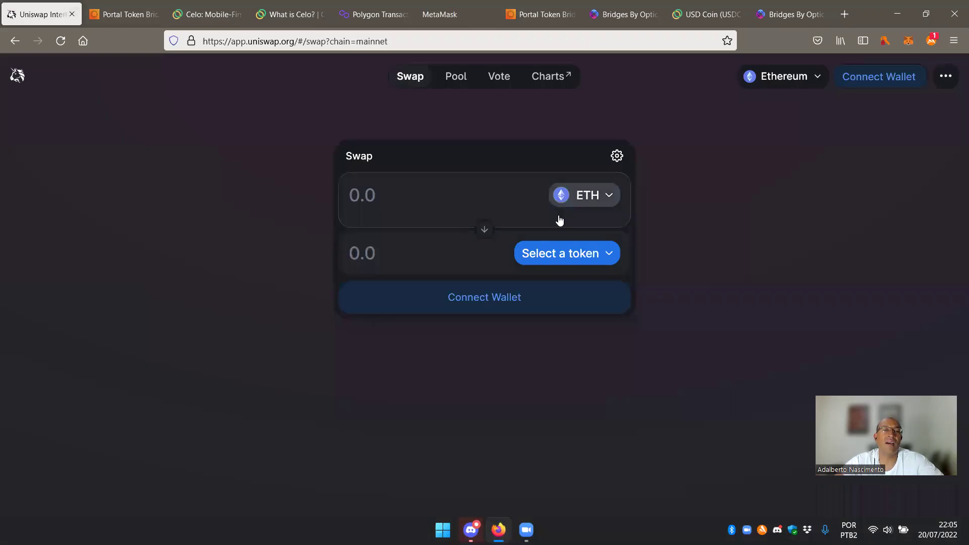
{"action": "left_click", "coordinate": [459, 80]}
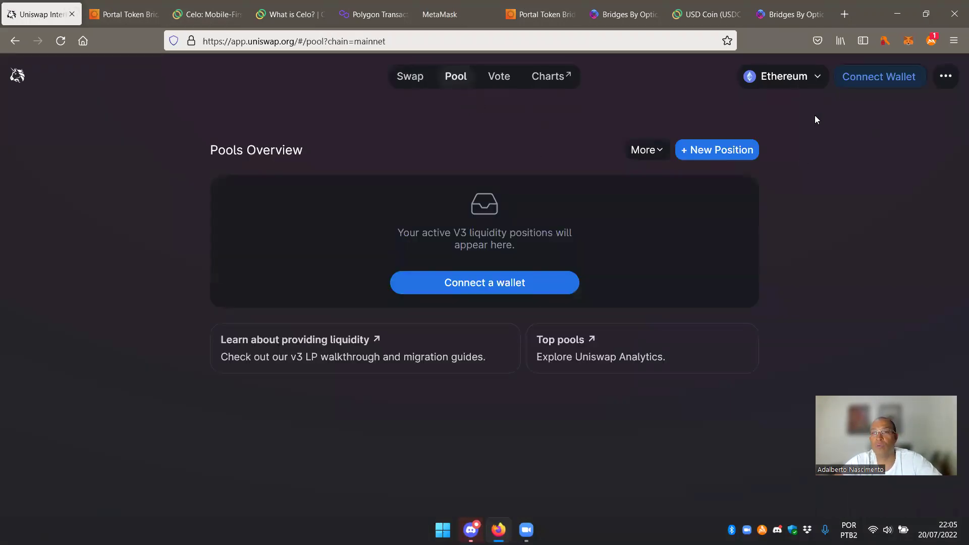
Switch Uniswap's network to Celo and connect the MetaMask wallet, closing the account details.
{"action": "mouse_move", "coordinate": [797, 83]}
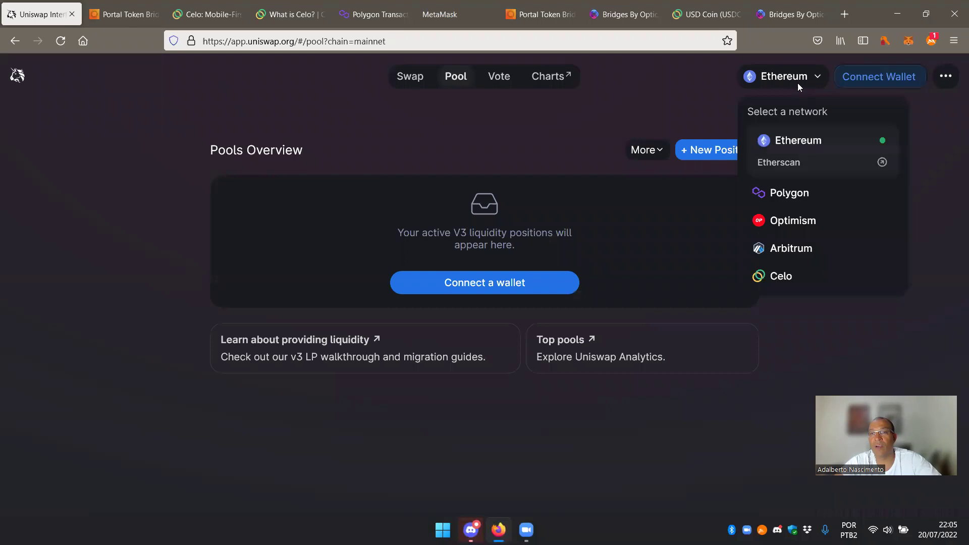
{"action": "left_click", "coordinate": [780, 277]}
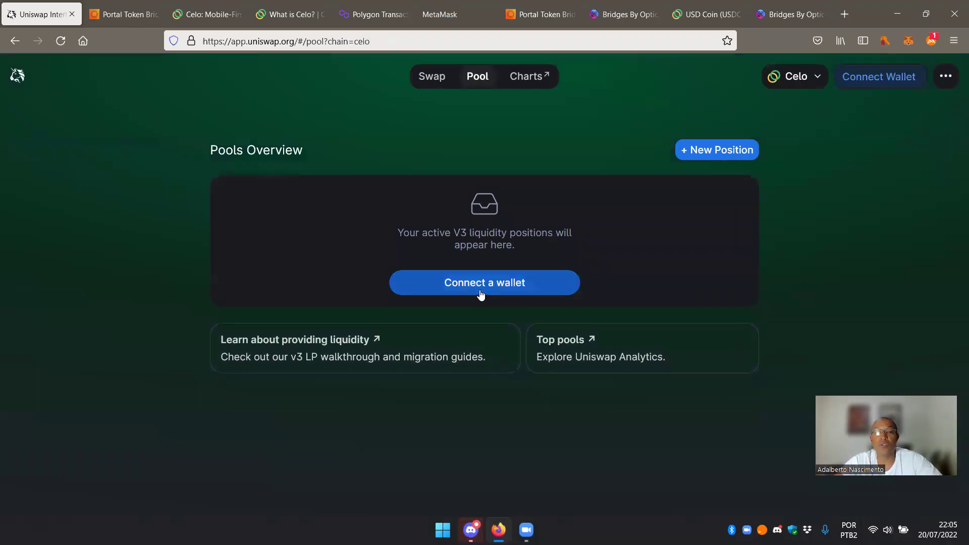
{"action": "left_click", "coordinate": [479, 291]}
{"action": "left_click", "coordinate": [461, 202]}
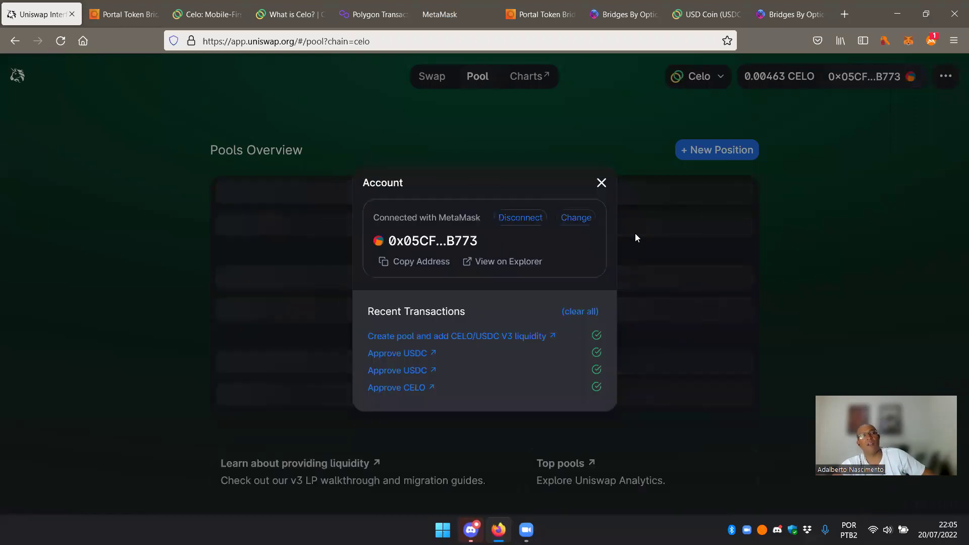
{"action": "left_click", "coordinate": [460, 146]}
Open the 1% CELO/USDC liquidity position and review its liquidity, unclaimed fees and price range.
{"action": "left_click", "coordinate": [407, 247]}
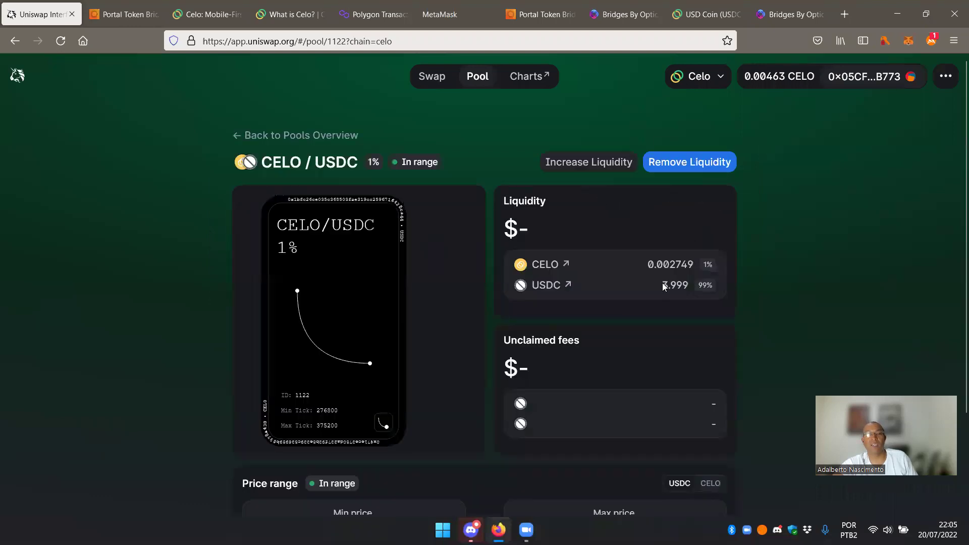
{"action": "scroll", "coordinate": [719, 289], "scroll_direction": "down", "scroll_amount": 2}
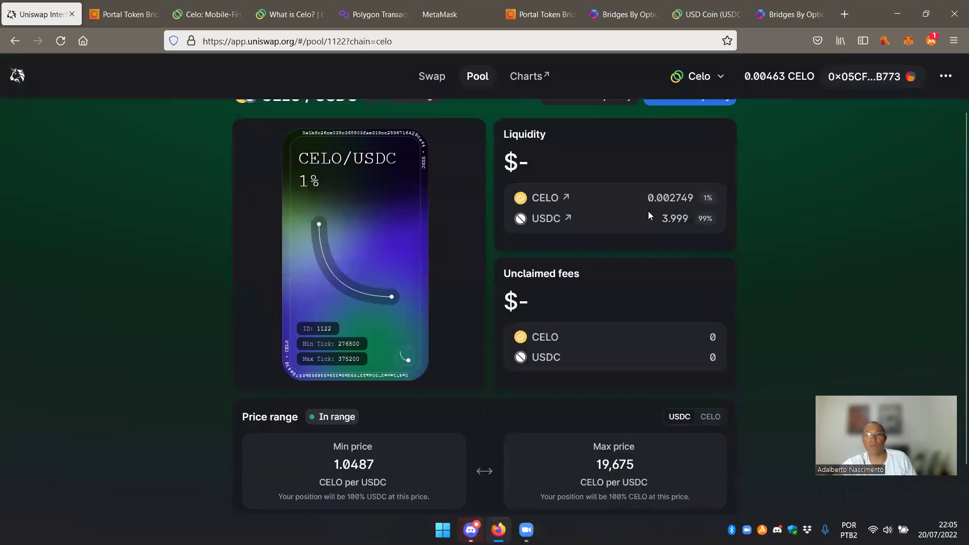
{"action": "scroll", "coordinate": [557, 237], "scroll_direction": "up", "scroll_amount": 2}
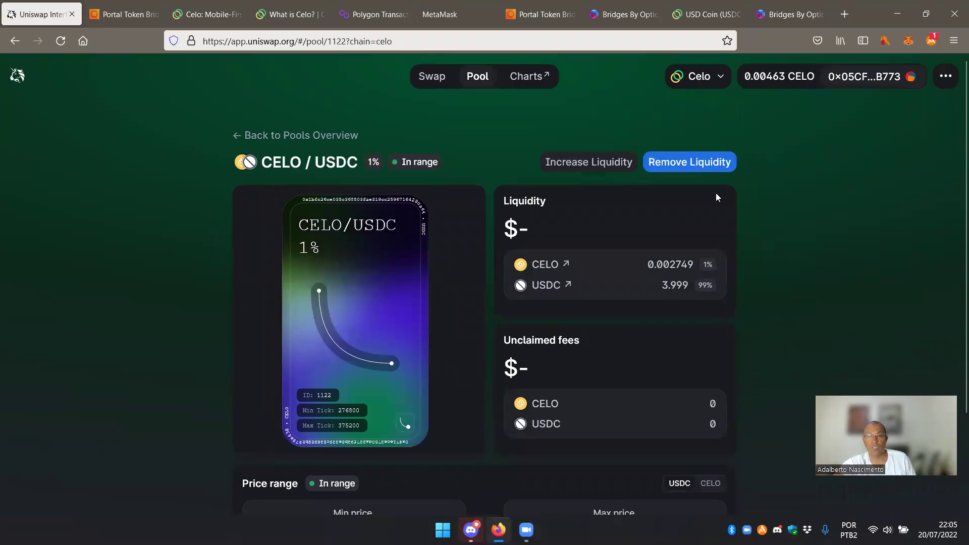
{"action": "scroll", "coordinate": [698, 306], "scroll_direction": "down", "scroll_amount": 2}
{"action": "scroll", "coordinate": [539, 291], "scroll_direction": "down", "scroll_amount": 2}
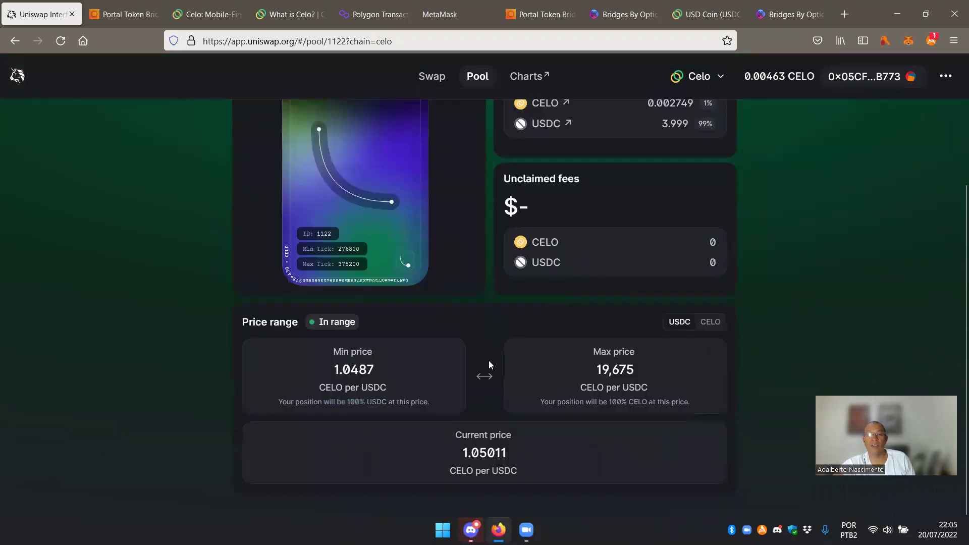
{"action": "scroll", "coordinate": [585, 275], "scroll_direction": "up", "scroll_amount": 3}
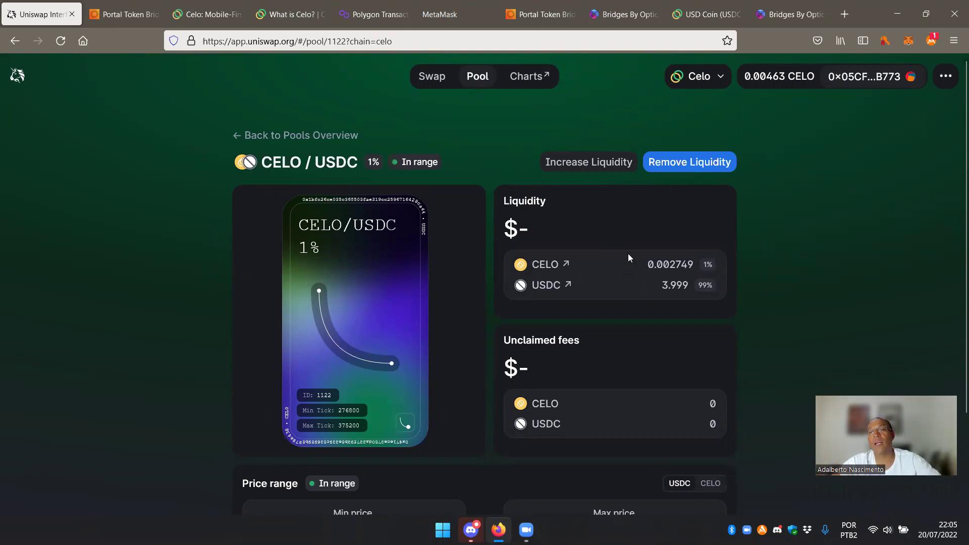
Open the Celo token bridge from Uniswap's Swap page, and close all the open Portal Token Bridge pages.
{"action": "left_click", "coordinate": [427, 83]}
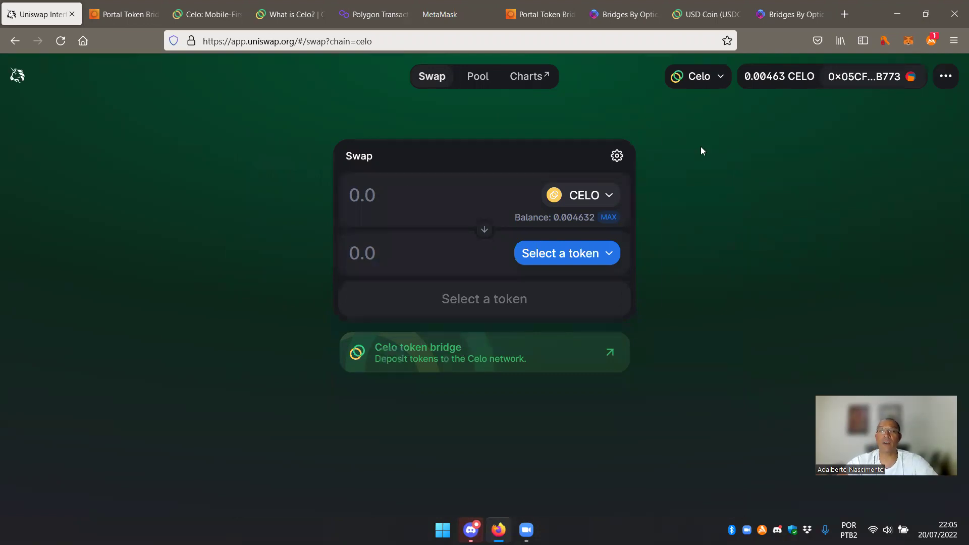
{"action": "left_click", "coordinate": [614, 370]}
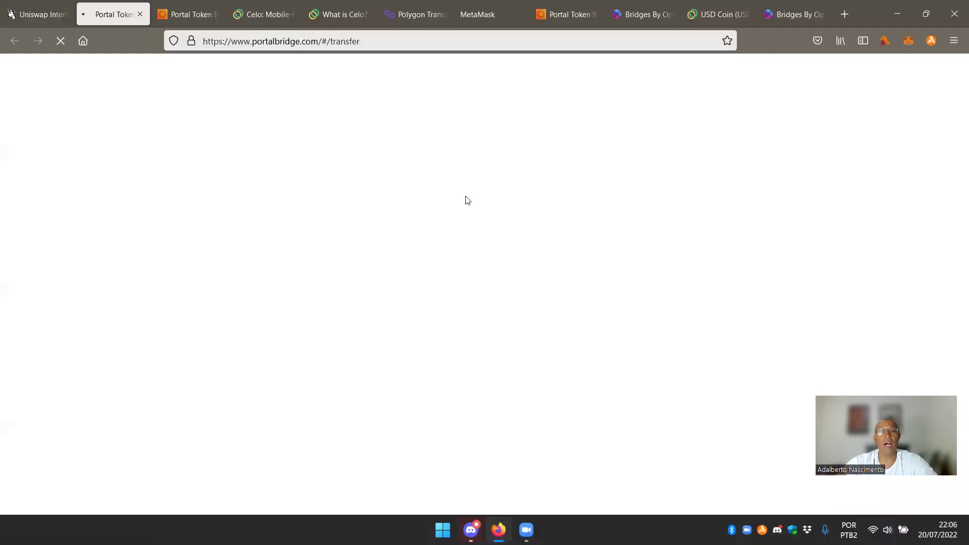
{"action": "left_click", "coordinate": [567, 14]}
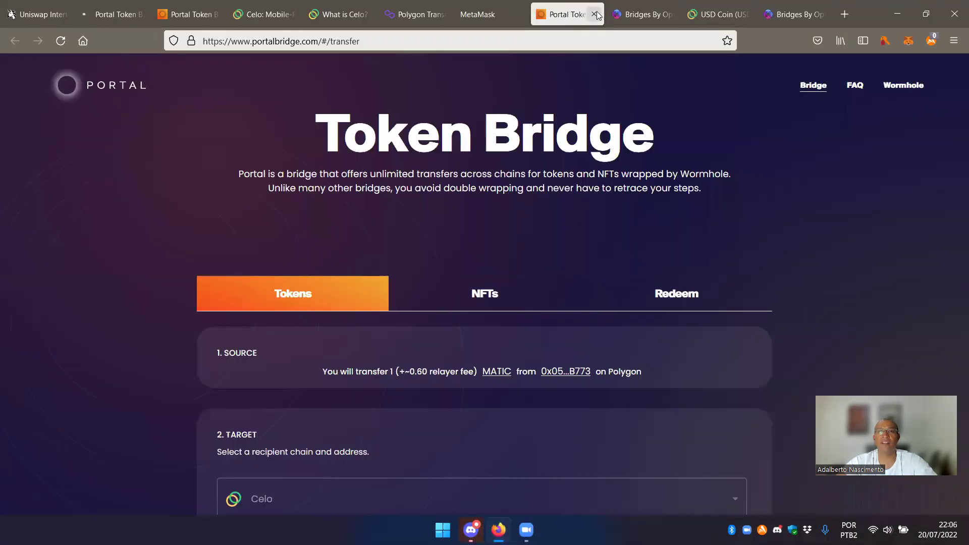
{"action": "left_click", "coordinate": [594, 14]}
{"action": "left_click", "coordinate": [258, 24]}
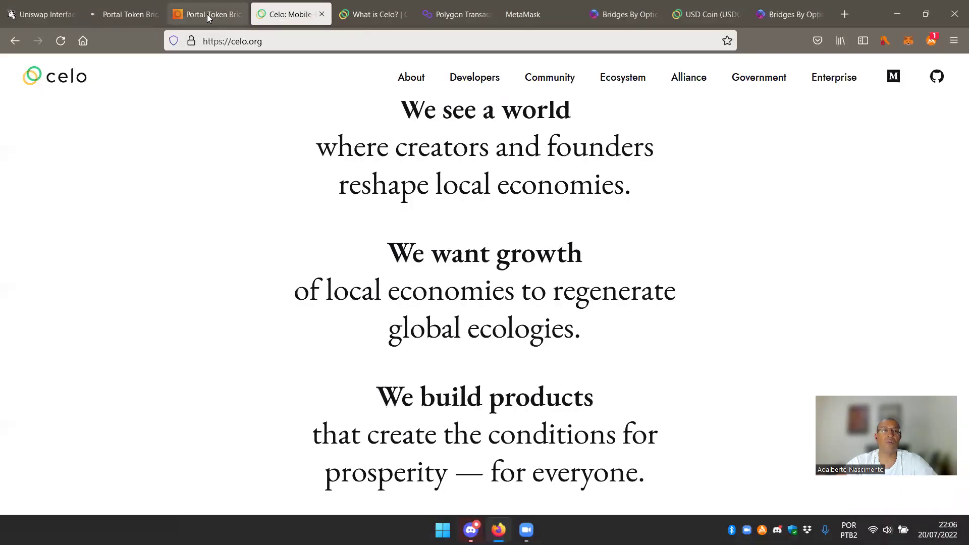
{"action": "left_click", "coordinate": [196, 25]}
{"action": "left_click", "coordinate": [239, 14]}
{"action": "left_click", "coordinate": [146, 15]}
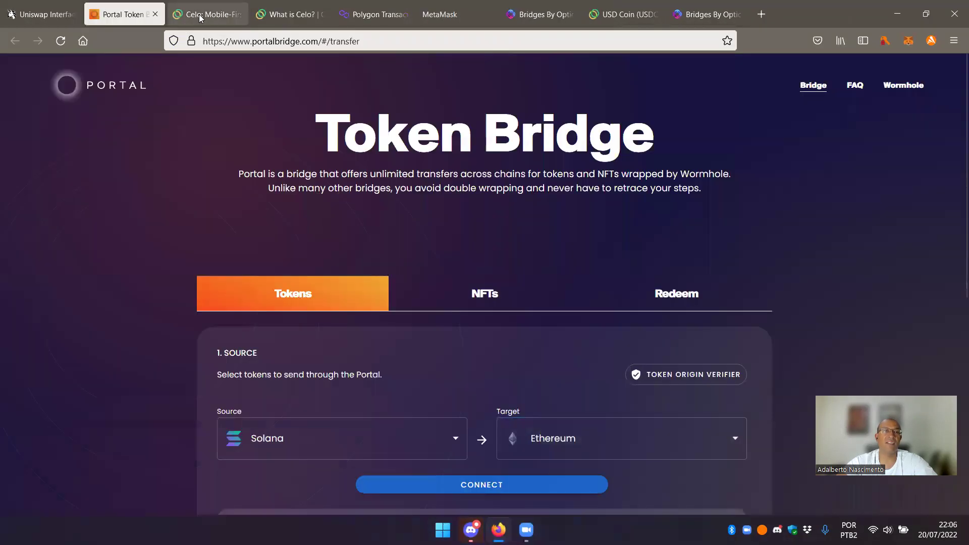
{"action": "left_click", "coordinate": [155, 15]}
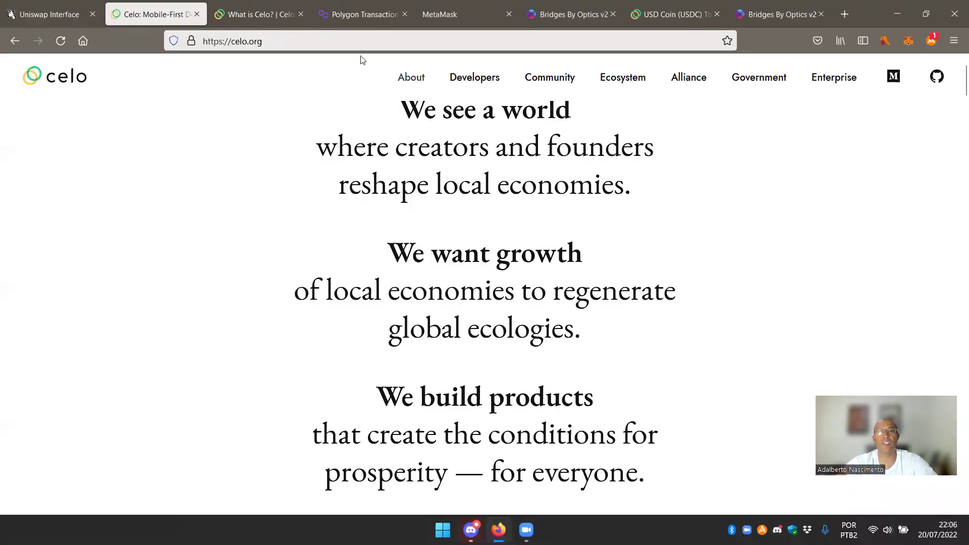
Close the Polygonscan transaction and the Optics transaction search pages, and switch to the remaining Optics bridge page.
{"action": "left_click", "coordinate": [292, 17]}
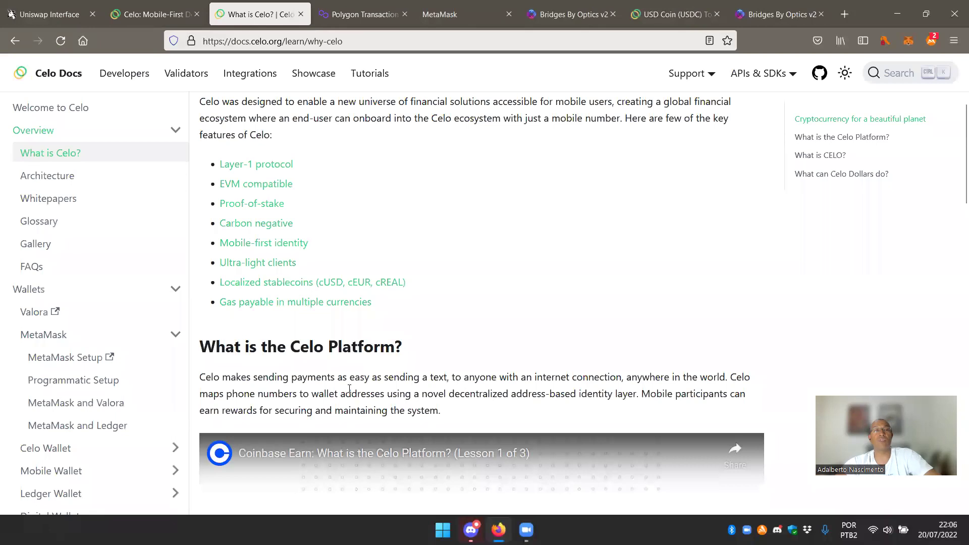
{"action": "left_click", "coordinate": [364, 15]}
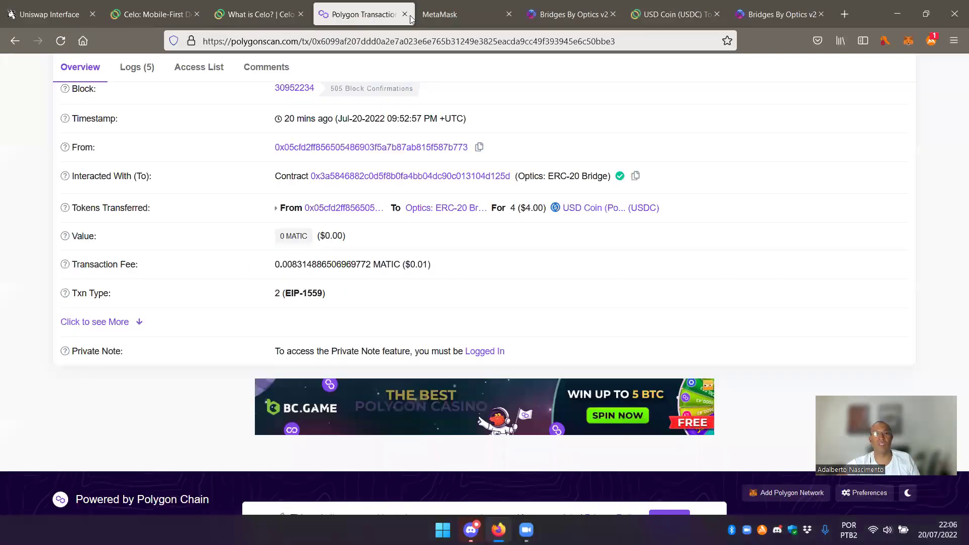
{"action": "left_click", "coordinate": [404, 14]}
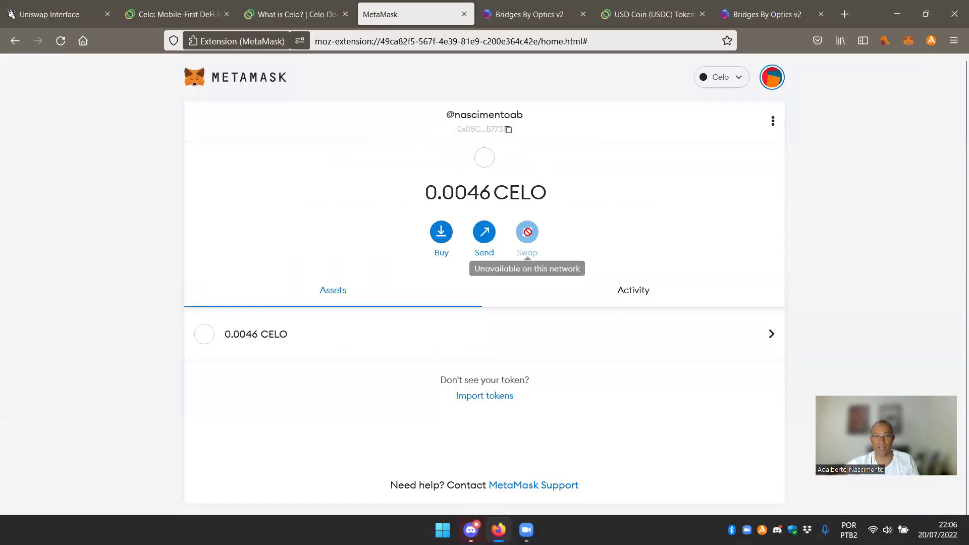
{"action": "left_click", "coordinate": [518, 6]}
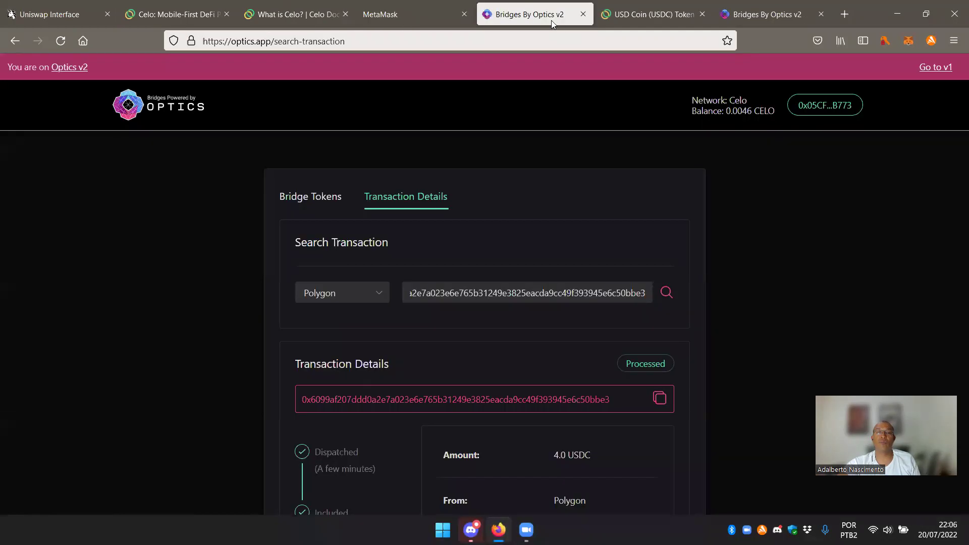
{"action": "left_click", "coordinate": [584, 13]}
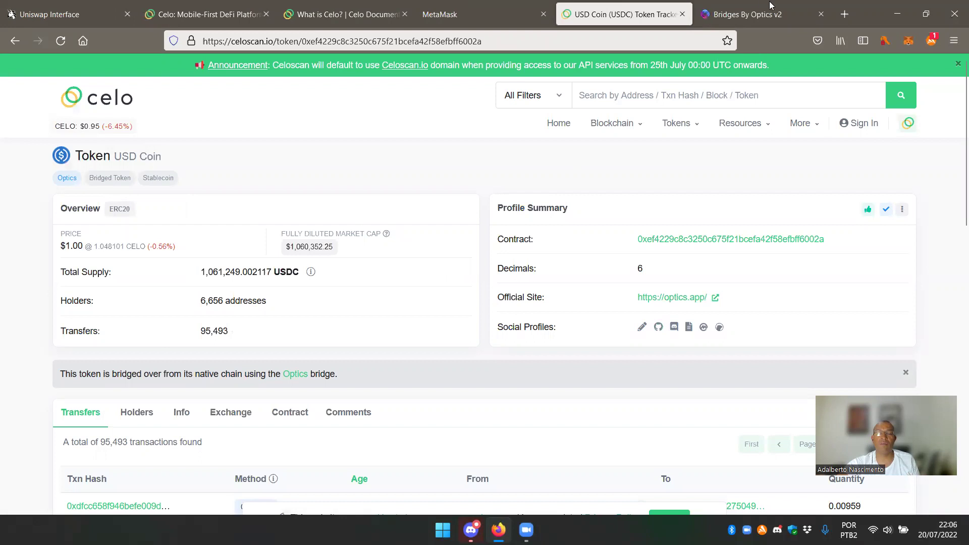
{"action": "left_click", "coordinate": [772, 14]}
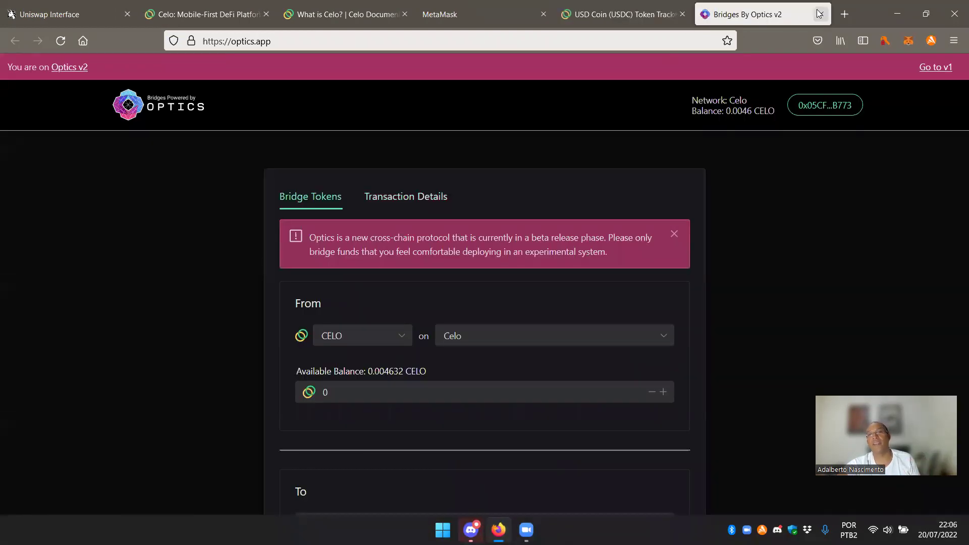